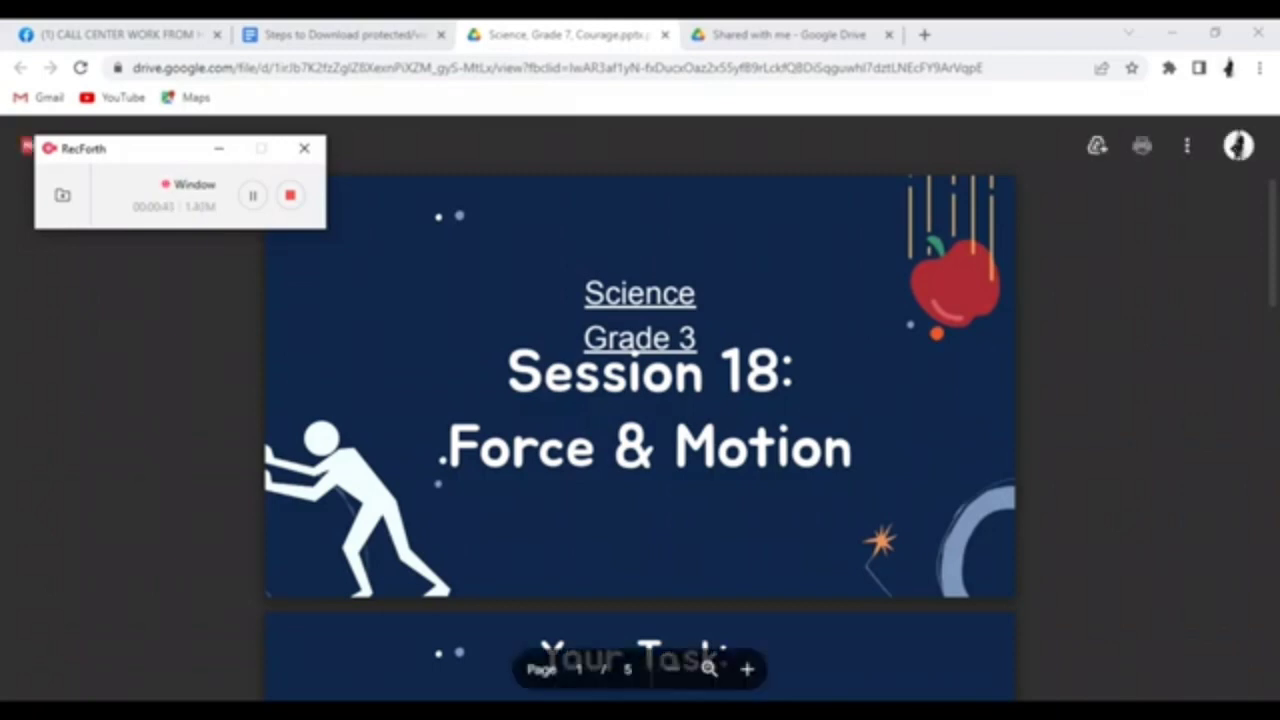
- Open the Science PDF's details, highlight the 'Viewers cannot download' note, then close the panel
left_click_drag(140, 151, 134, 558)
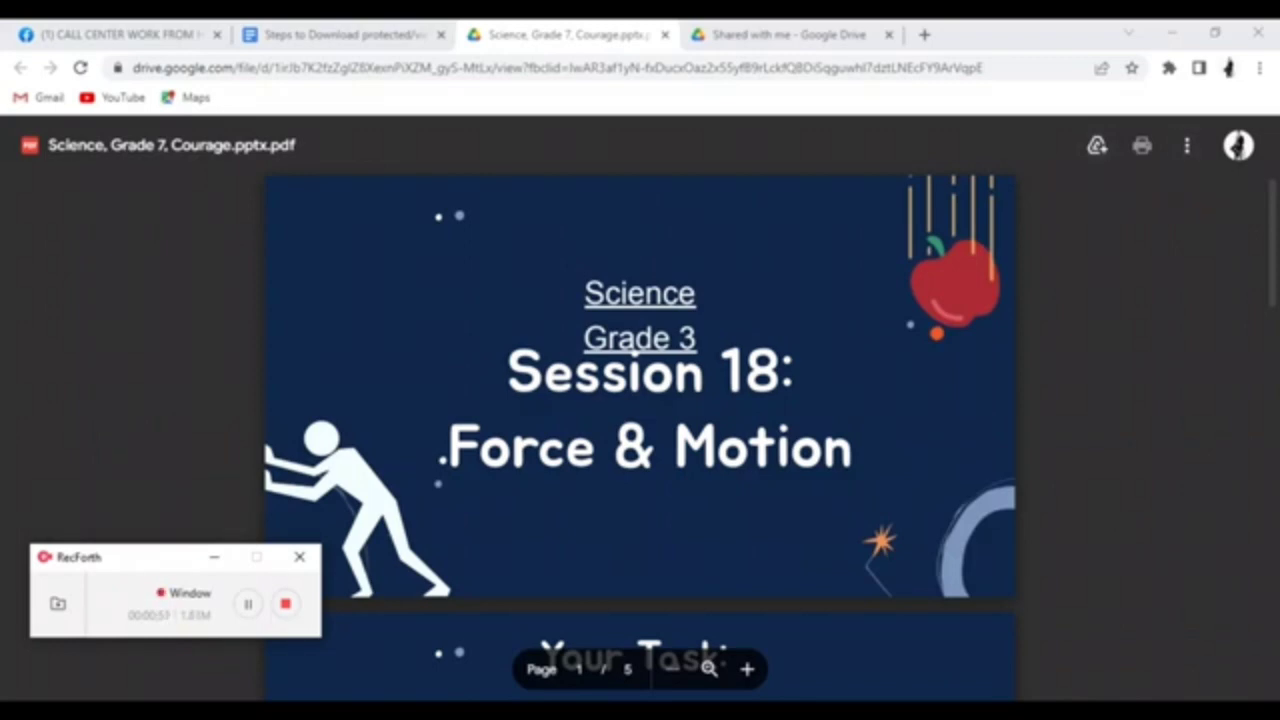
left_click(1186, 146)
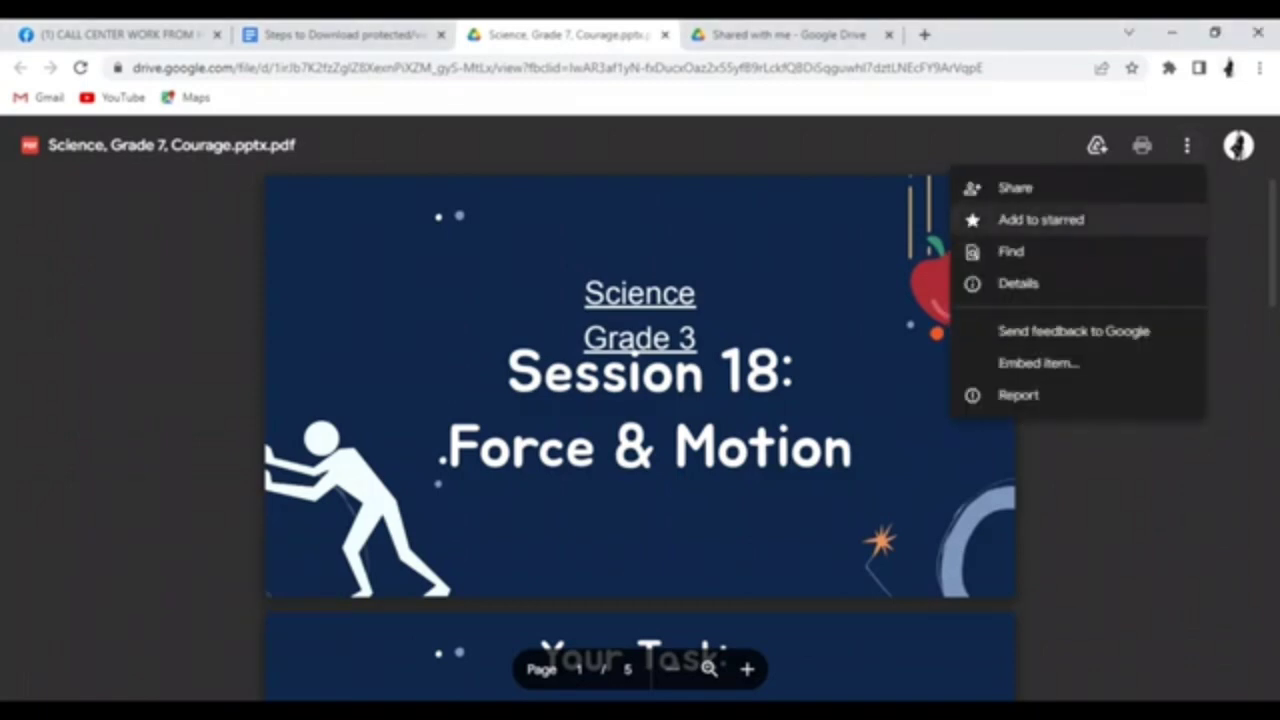
left_click(1018, 283)
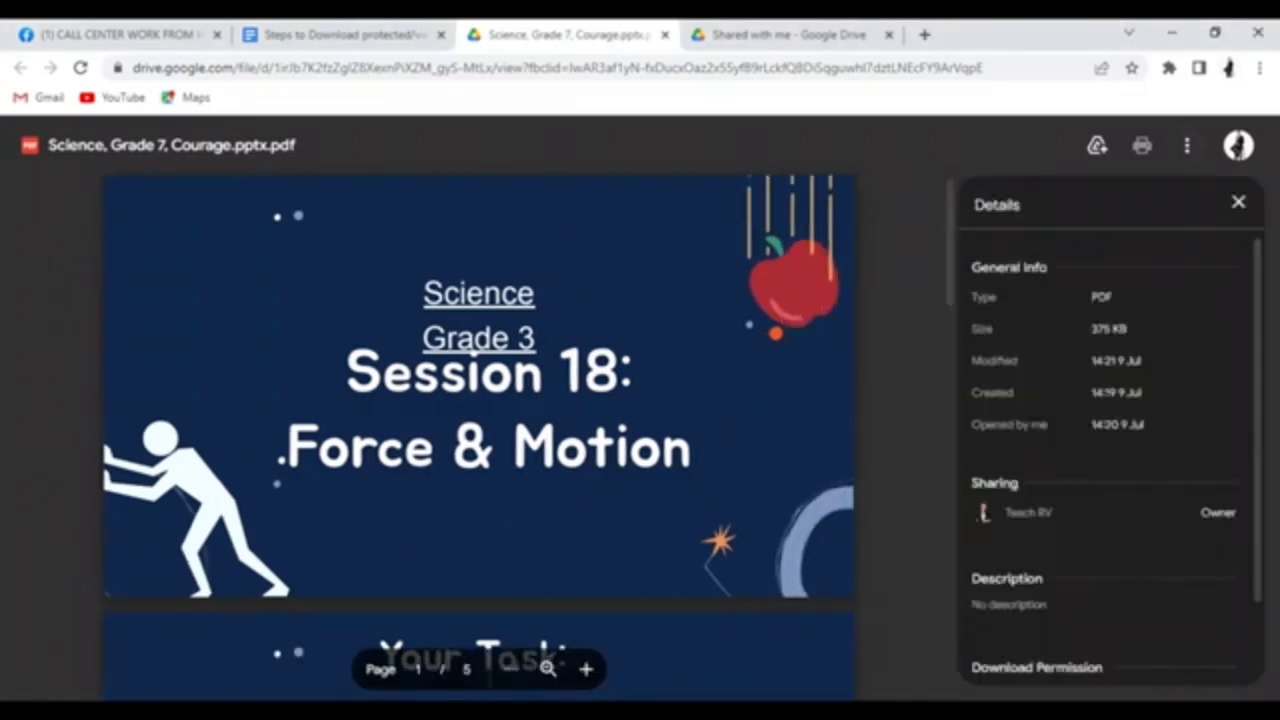
scroll(1110, 440, "down", 2)
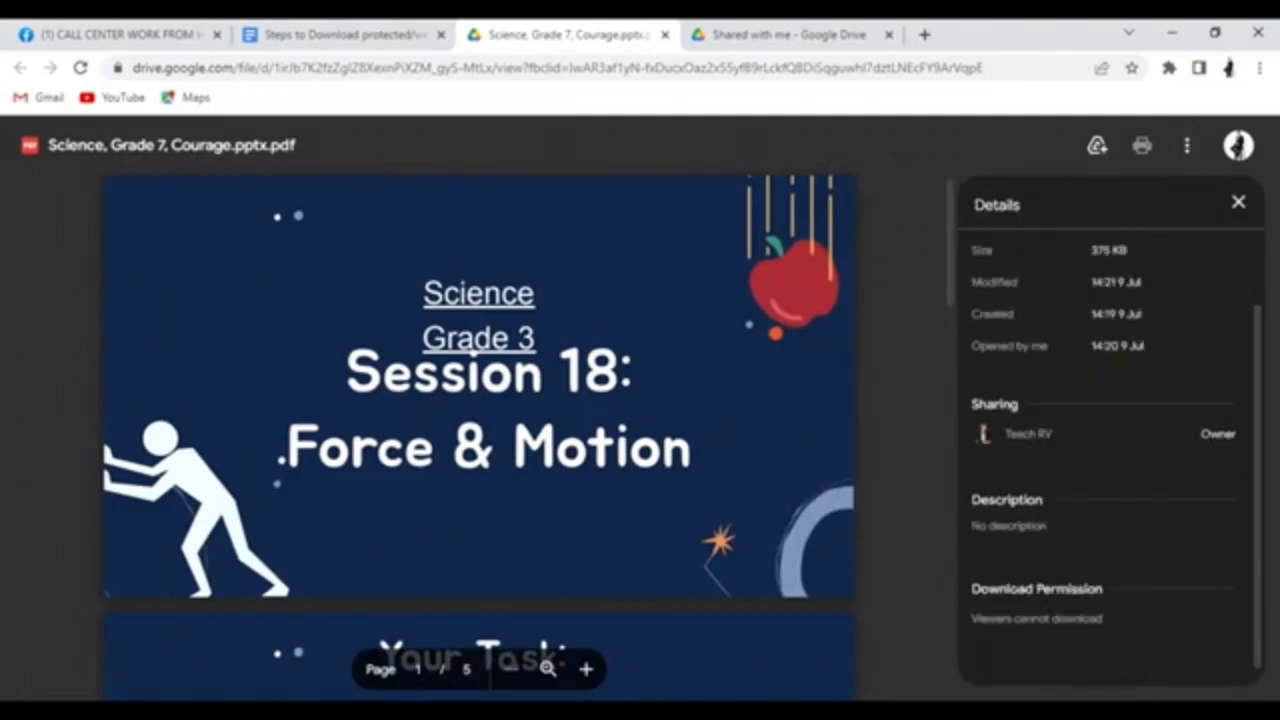
left_click_drag(971, 619, 1103, 619)
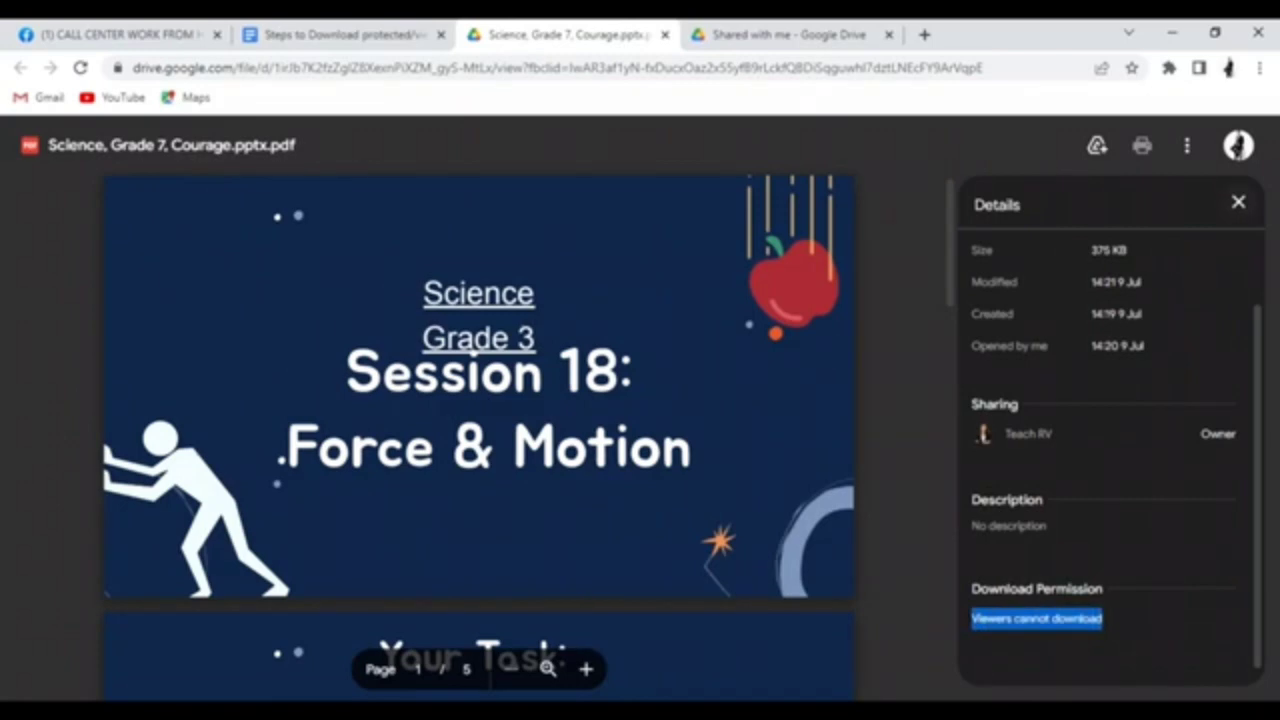
left_click(1238, 202)
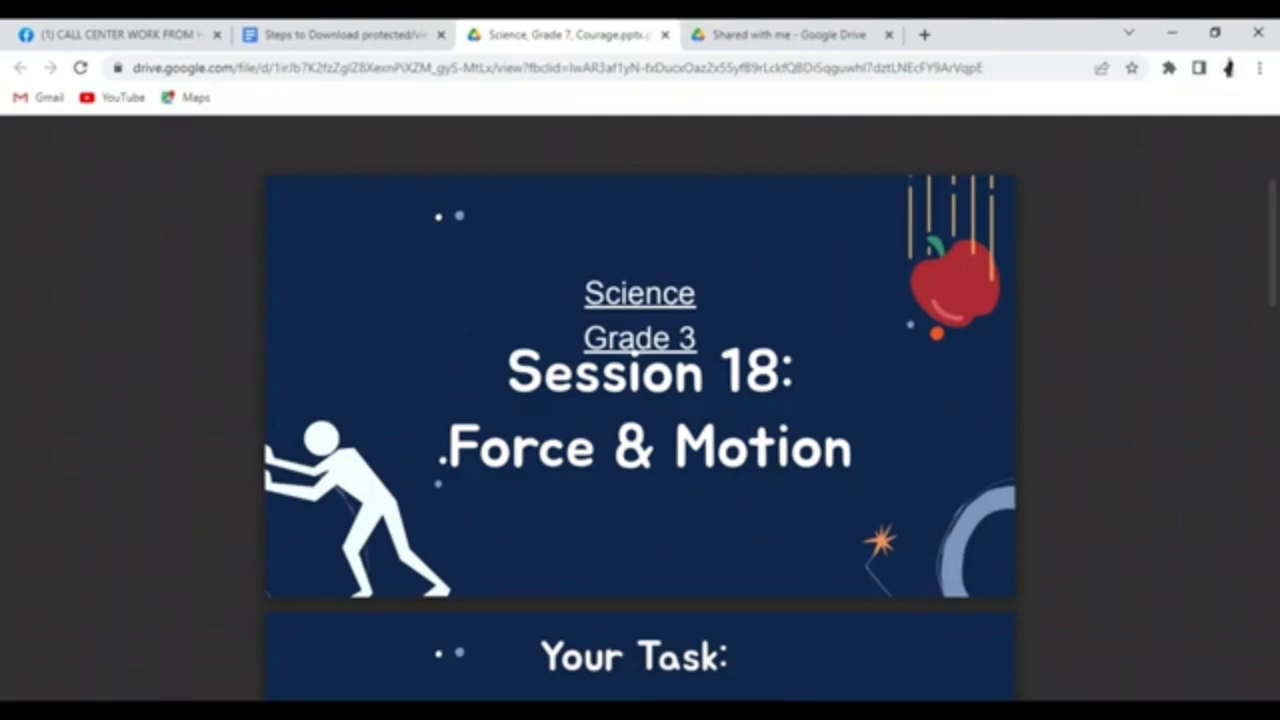
- Scroll the preview and open Chrome DevTools beside the page with Ctrl+Shift+I
scroll(640, 400, "down", 2)
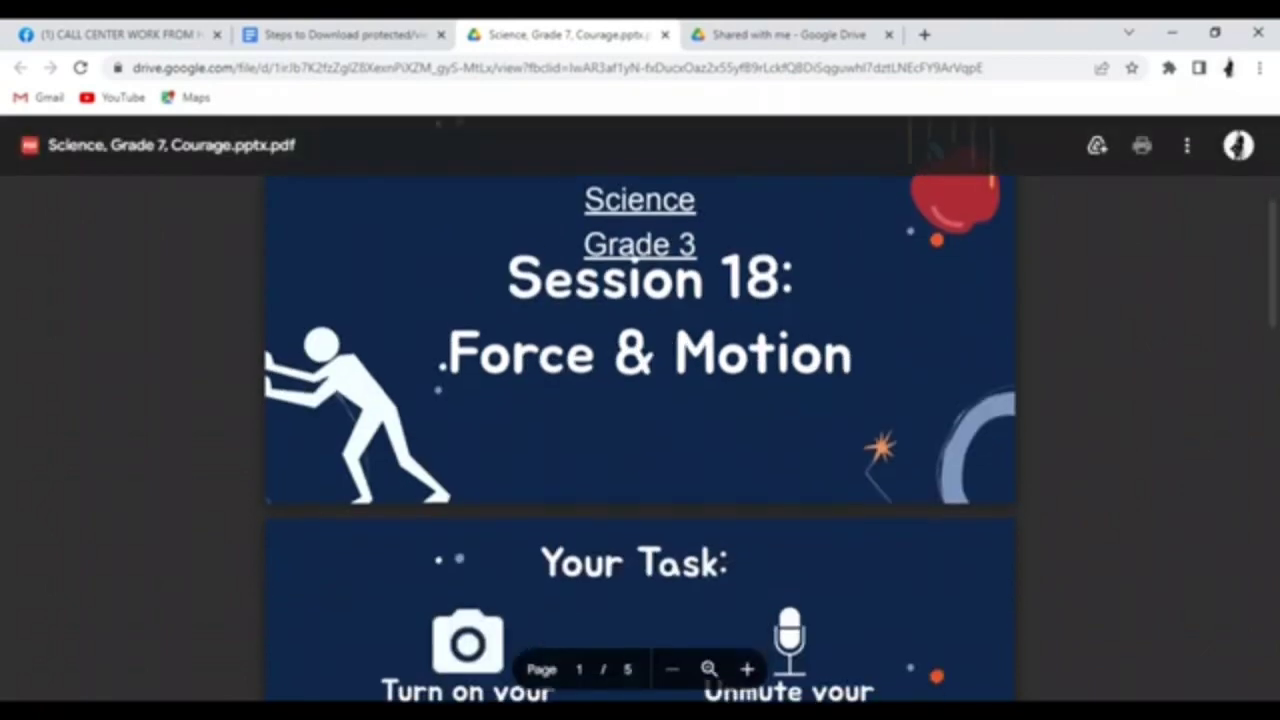
scroll(640, 400, "up", 1)
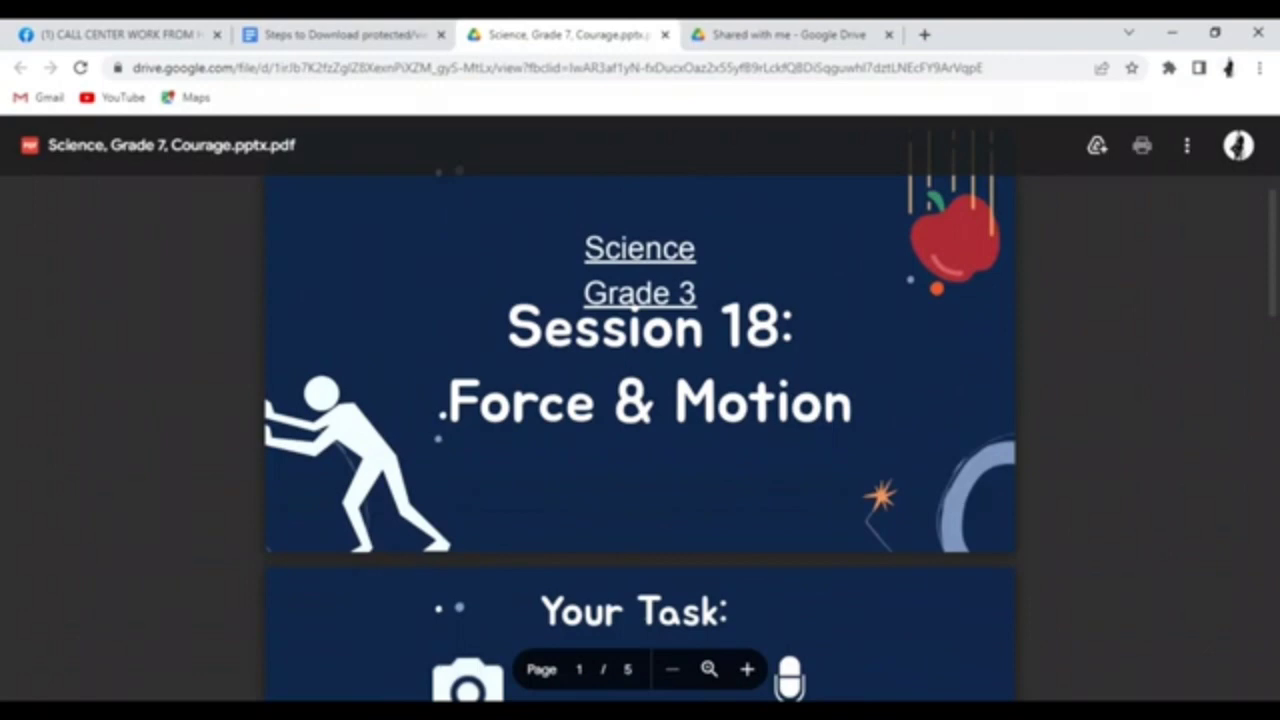
scroll(640, 400, "up", 1)
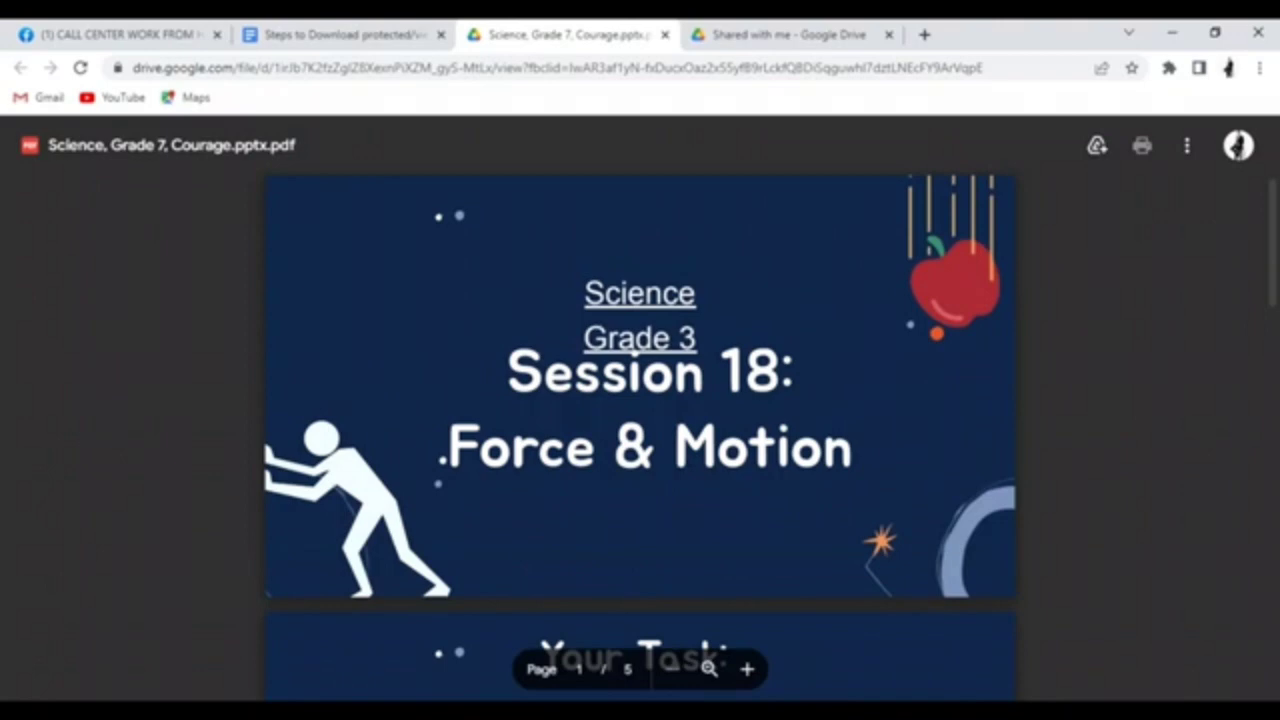
key("ctrl+shift+i")
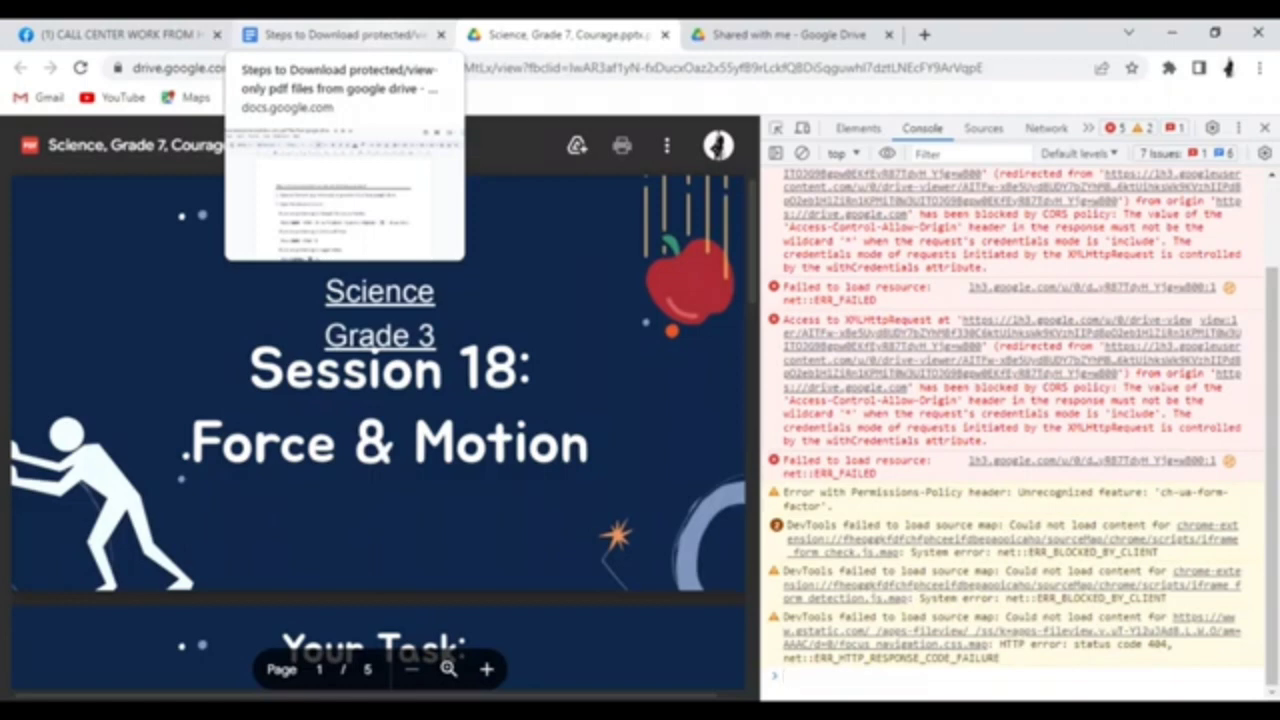
- Select the whole jsPDF download script in the steps document's black code block
left_click(335, 34)
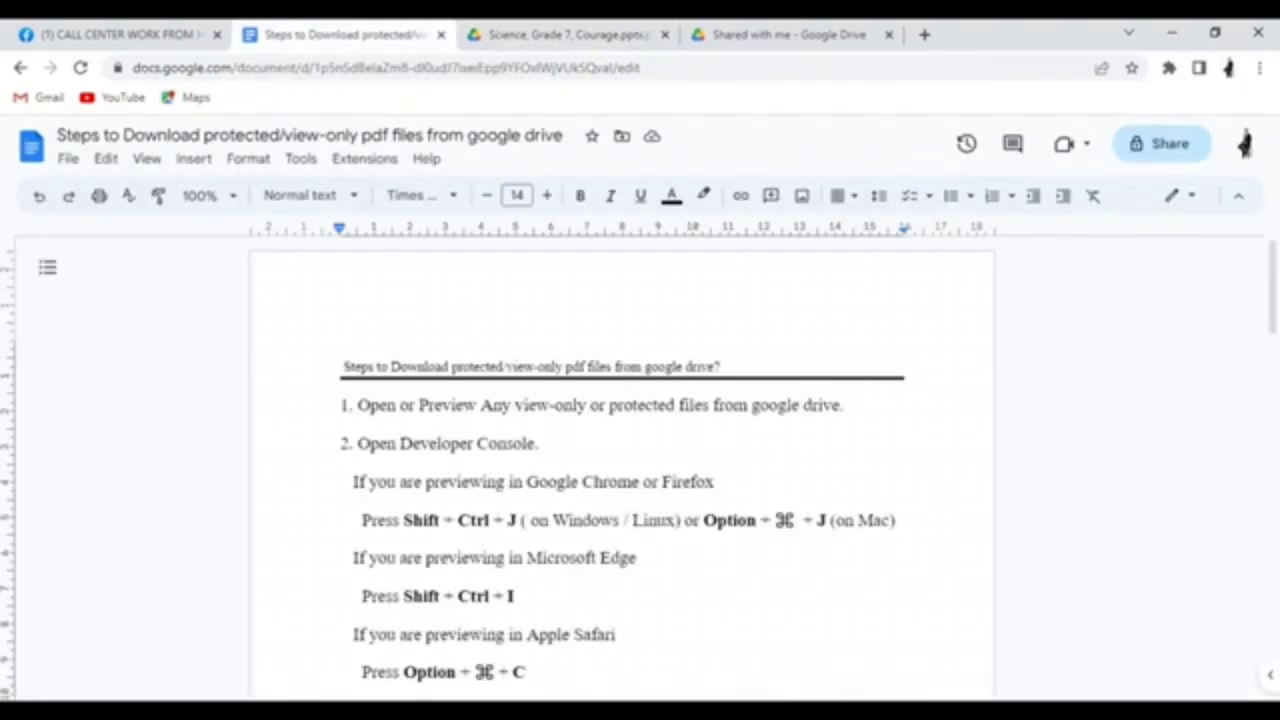
scroll(1270, 370, "down", 4)
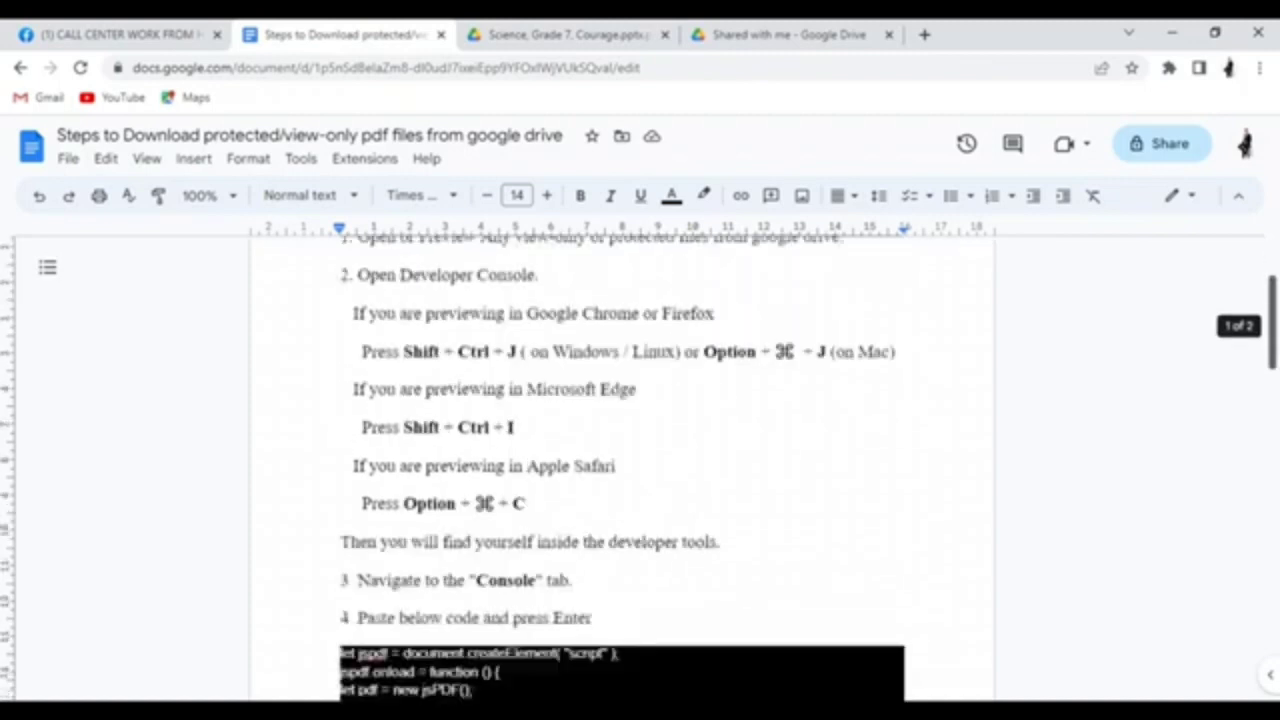
scroll(620, 470, "down", 3)
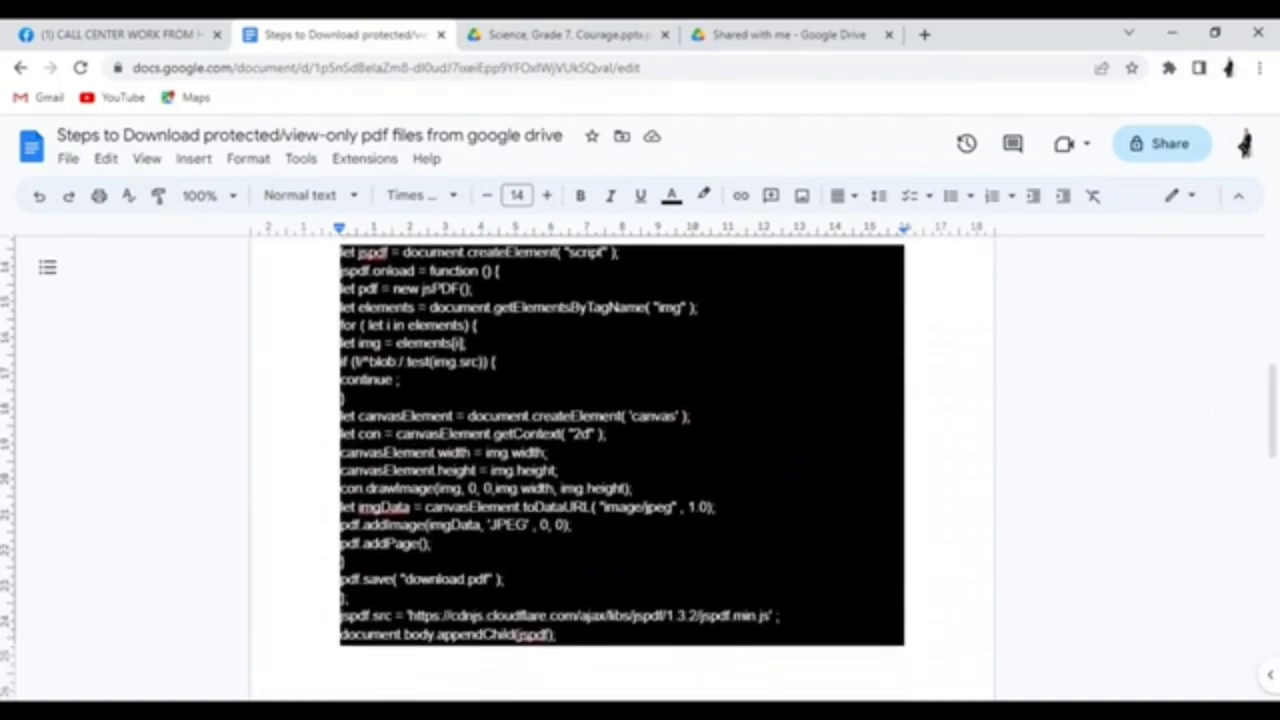
left_click_drag(556, 634, 340, 252)
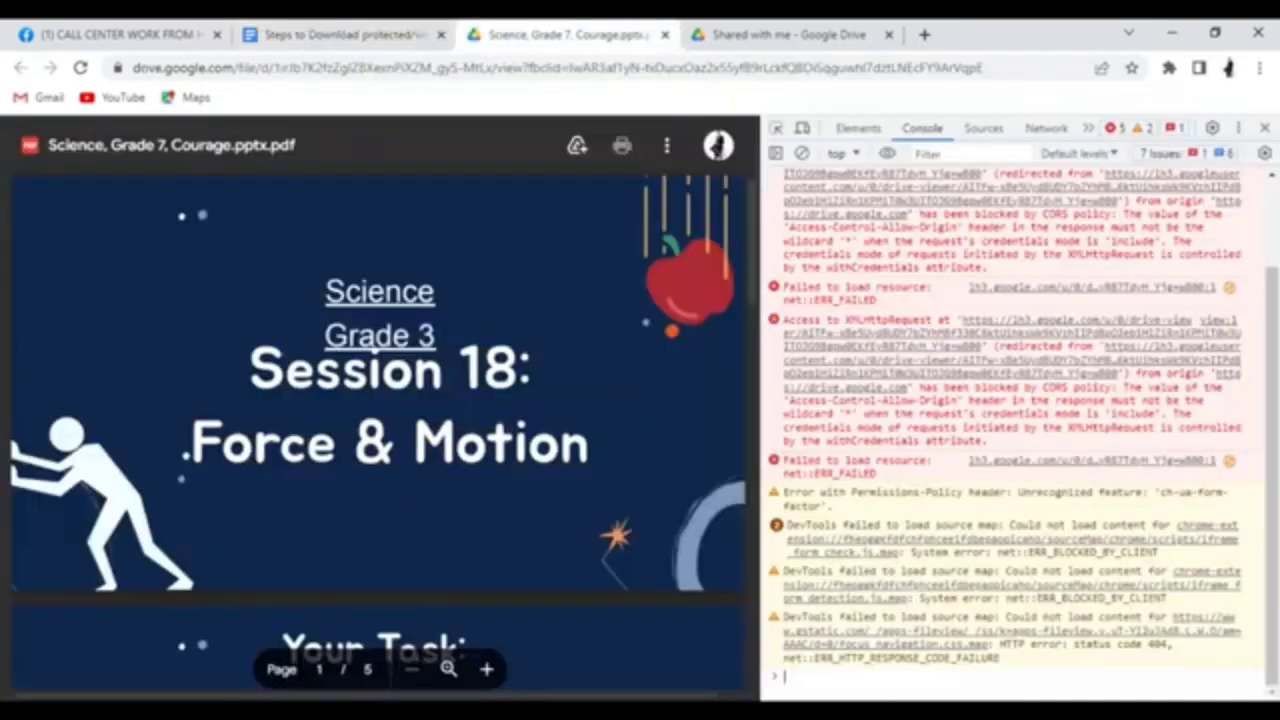
- Paste the jsPDF script into the Drive tab's console, load all 5 pages, and run it
left_click(565, 34)
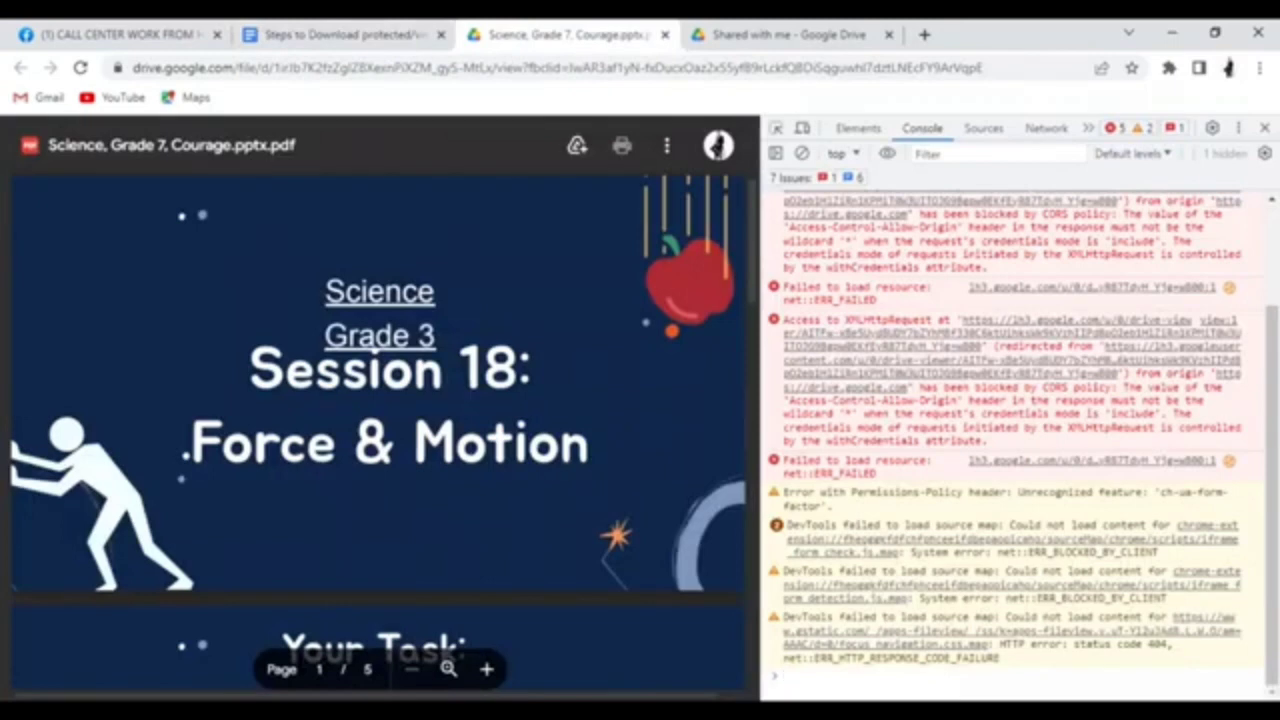
type("let jspdf = document.createElement( \"script\" ); jspdf.onload = function () { let pdf = new jsPDF(); let elements = document.getElementsByTagName( \"img\" ); for ( let i in elements) { let img = elements[i]; if (!/^blob:/.test(img.src)) { continue ; } let canvasElement = document.createElement( 'canvas' ); let con = canvasElement.getContext( \"2d\" ); canvasElement.width = img.width; canvasElement.height = img.height; con.drawImage(img, 0, 0,img.width, img.height); let imgData = canvasElement.toDataURL( \"image/jpeg\" , 1.0); pdf.addImage(imgData, 'JPEG' , 0, 0); pdf.addPage(); } pdf.save( \"download.pdf\" ); }; jspdf.src = 'https://cdnjs.cloudflare.com/ajax/libs/jspdf/1.3.2/jspdf.min.js' ; document.body.appendChild(jspdf);")
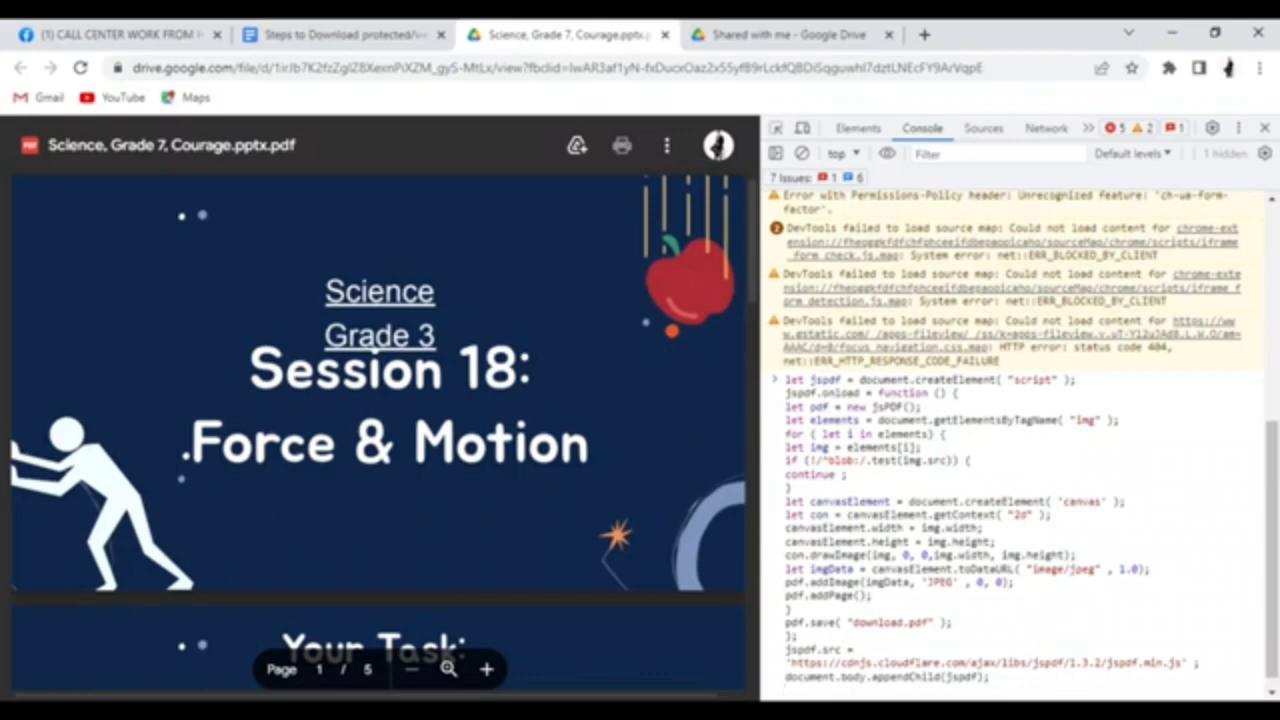
scroll(380, 400, "down", 5)
scroll(380, 400, "down", 5)
scroll(380, 400, "down", 5)
scroll(380, 400, "down", 5)
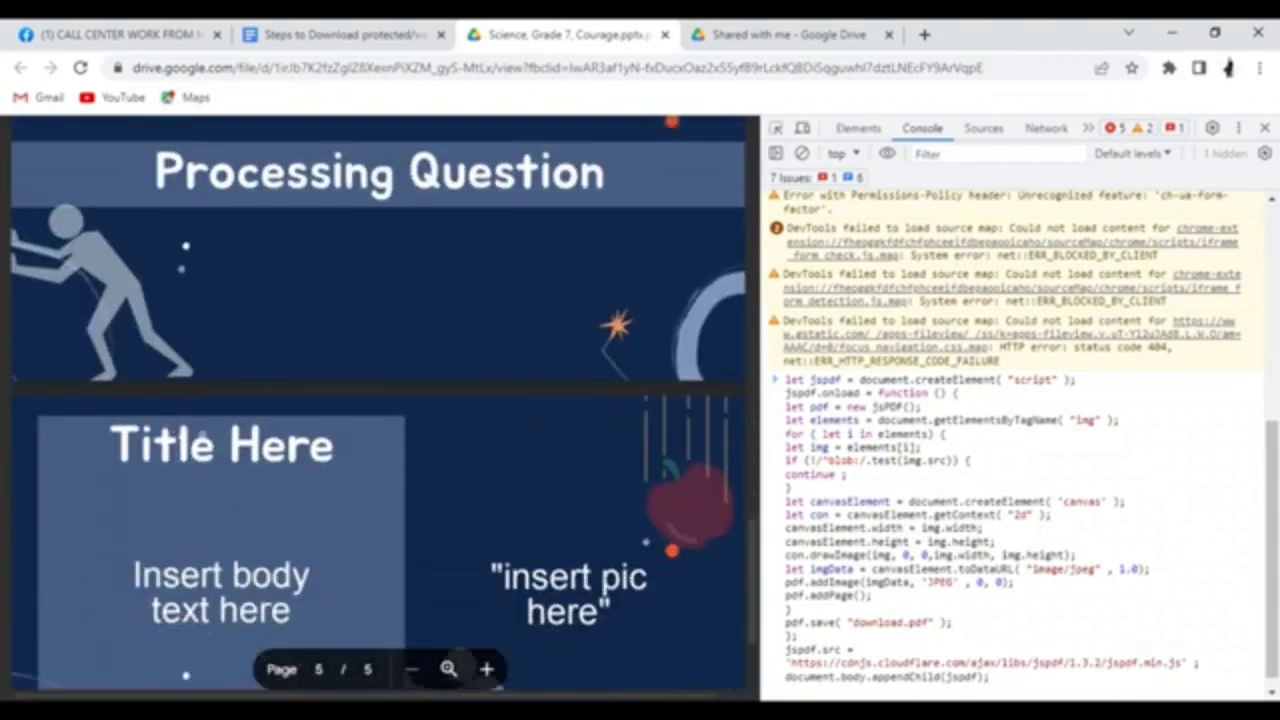
scroll(380, 400, "down", 3)
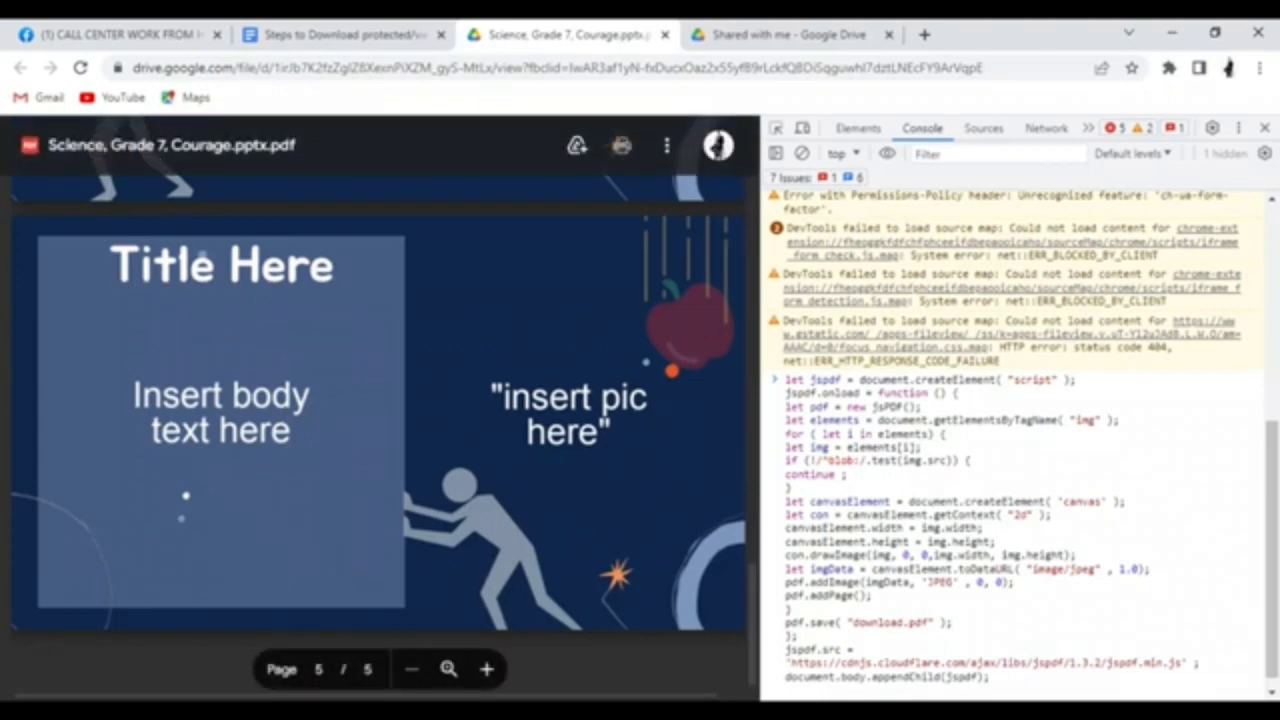
key("Return")
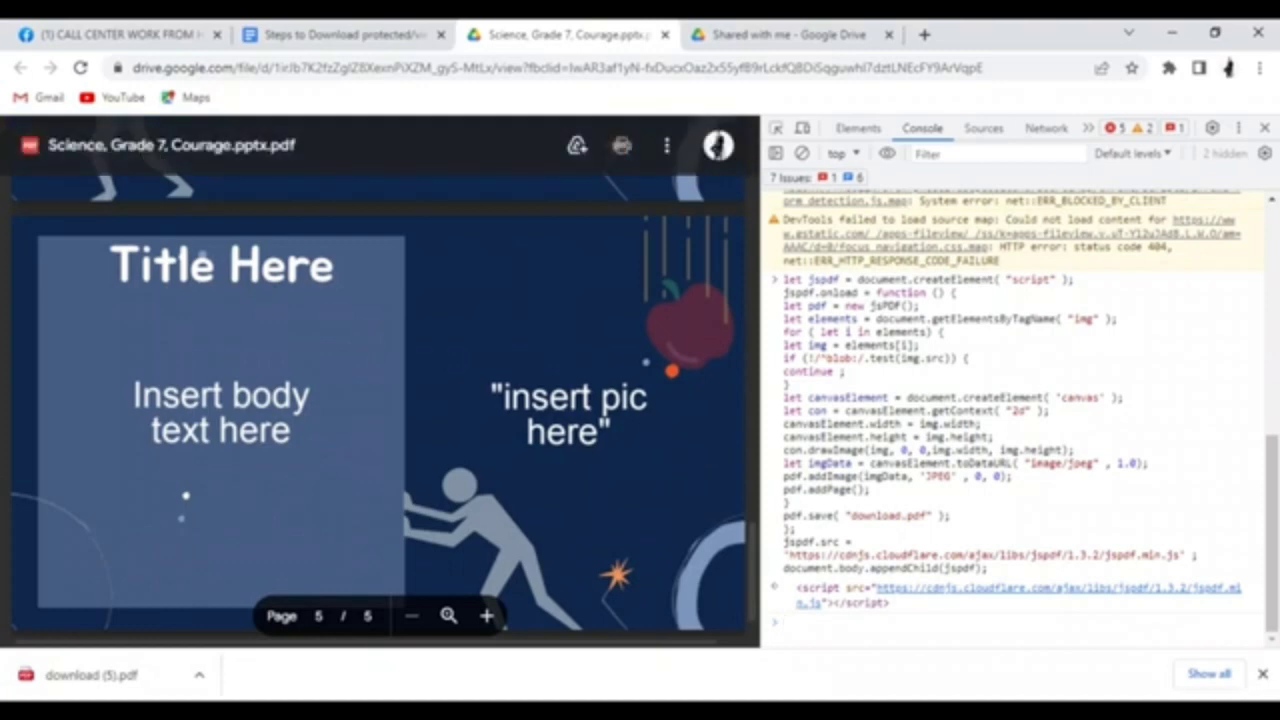
- Open download (5).pdf from the download bar and scroll through its slides
left_click(90, 675)
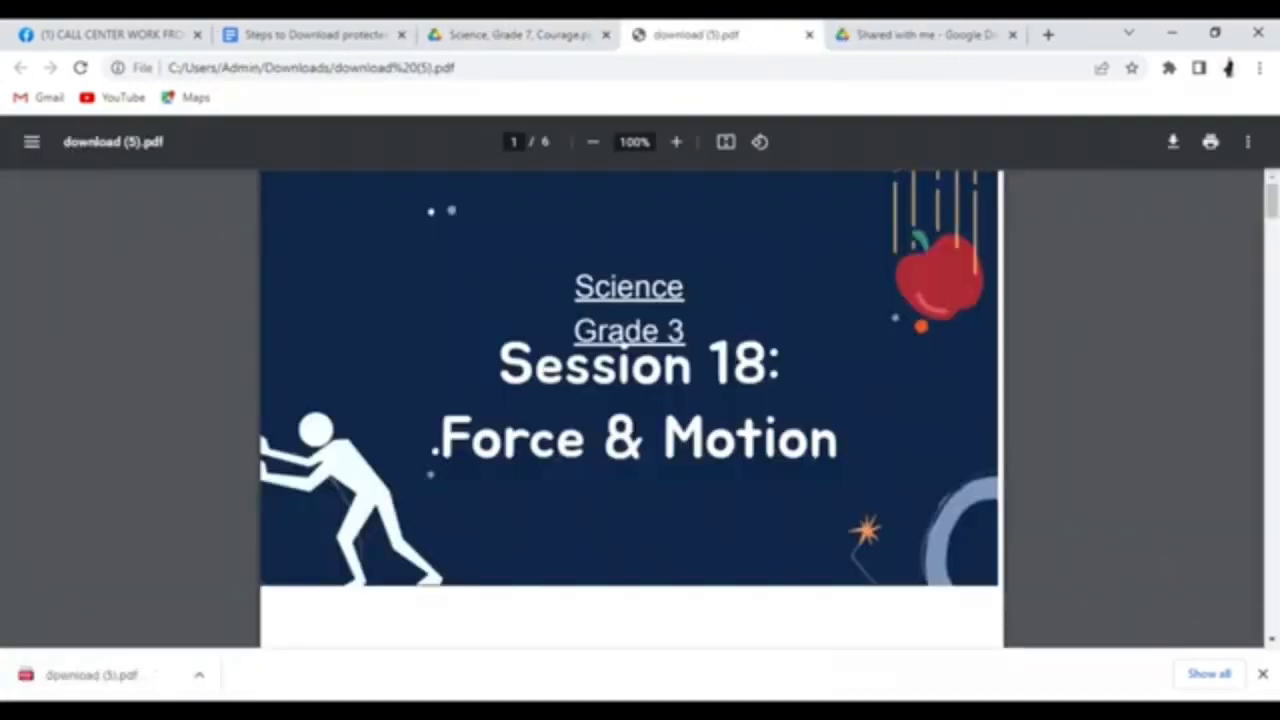
scroll(630, 400, "down", 3)
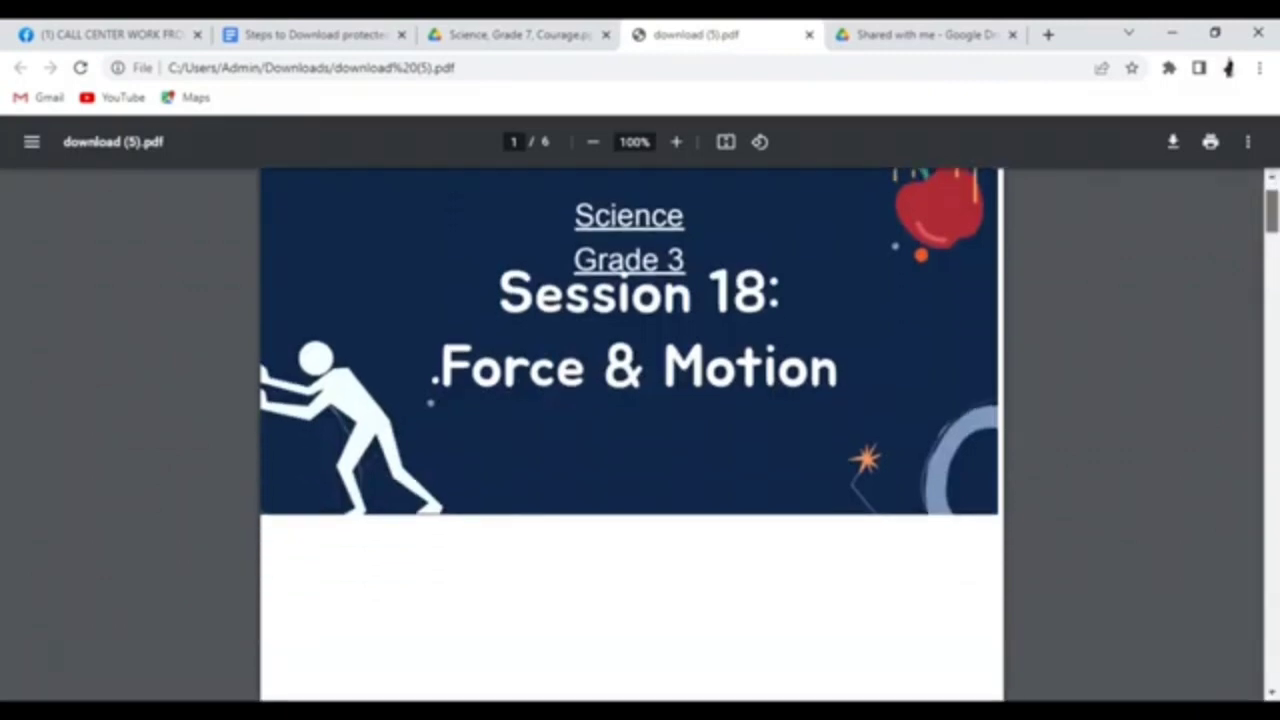
scroll(630, 430, "down", 3)
scroll(630, 430, "up", 5)
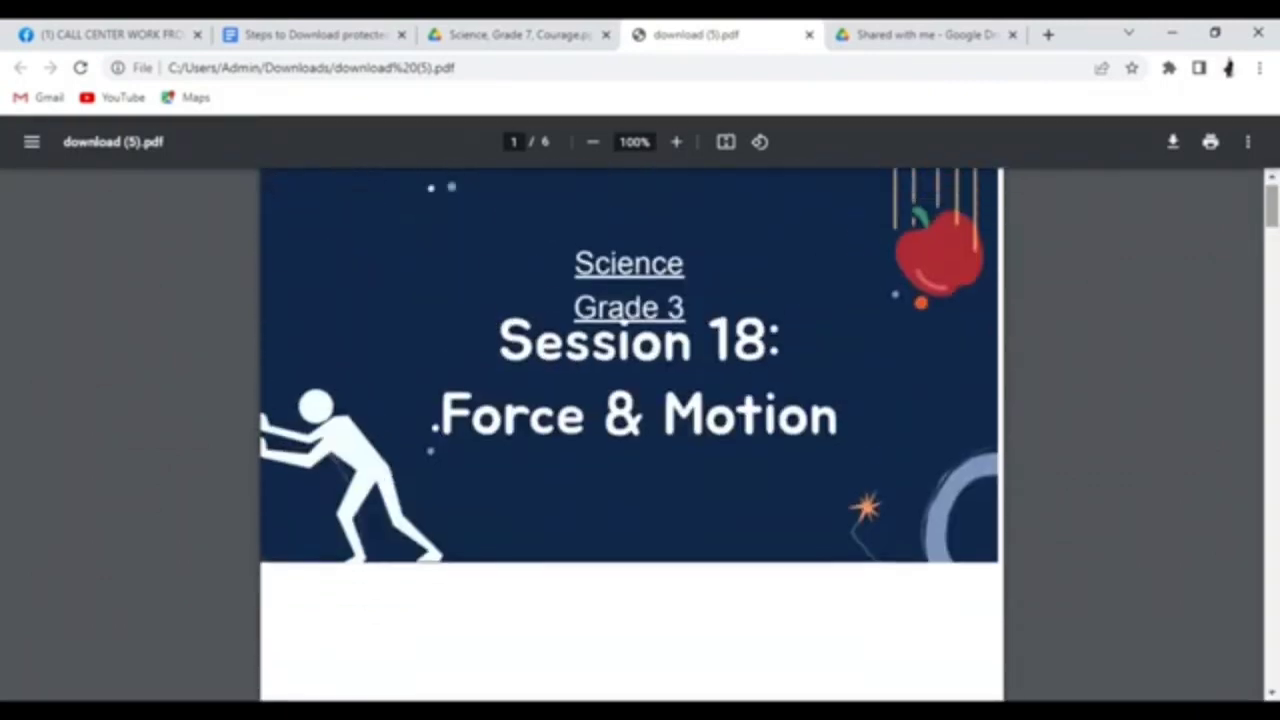
scroll(630, 430, "down", 10)
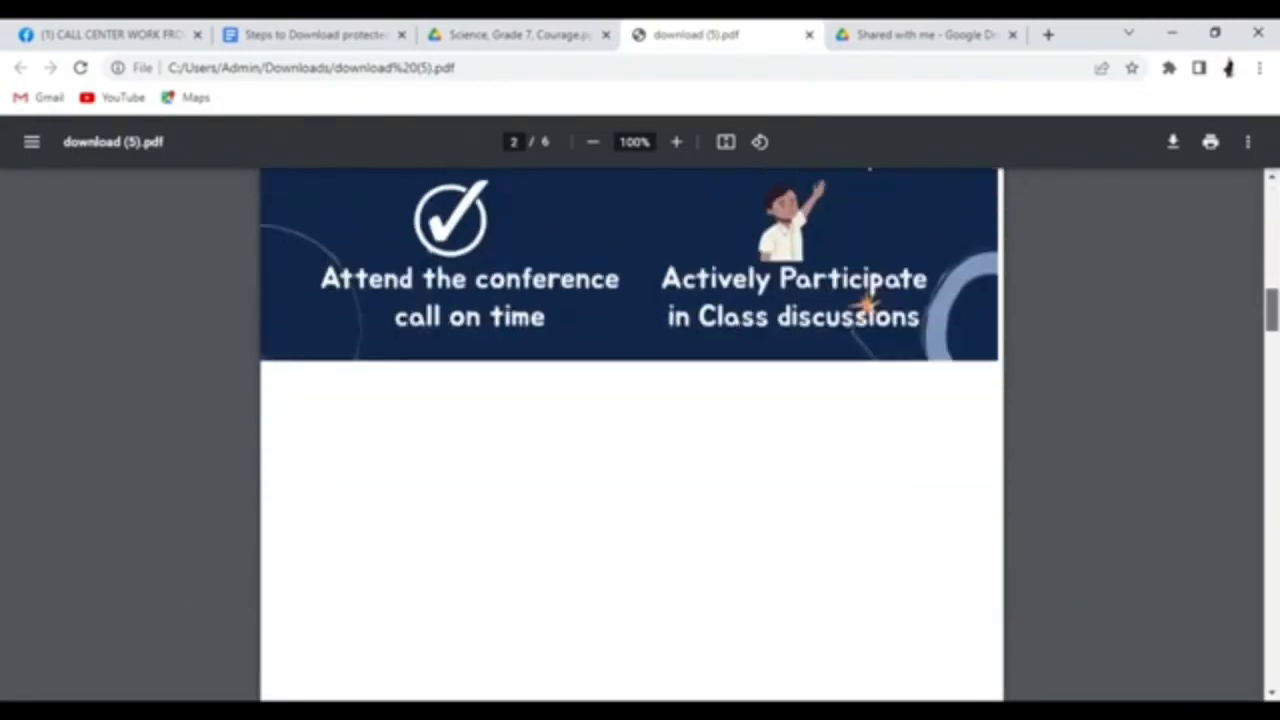
scroll(630, 430, "down", 5)
scroll(630, 430, "down", 10)
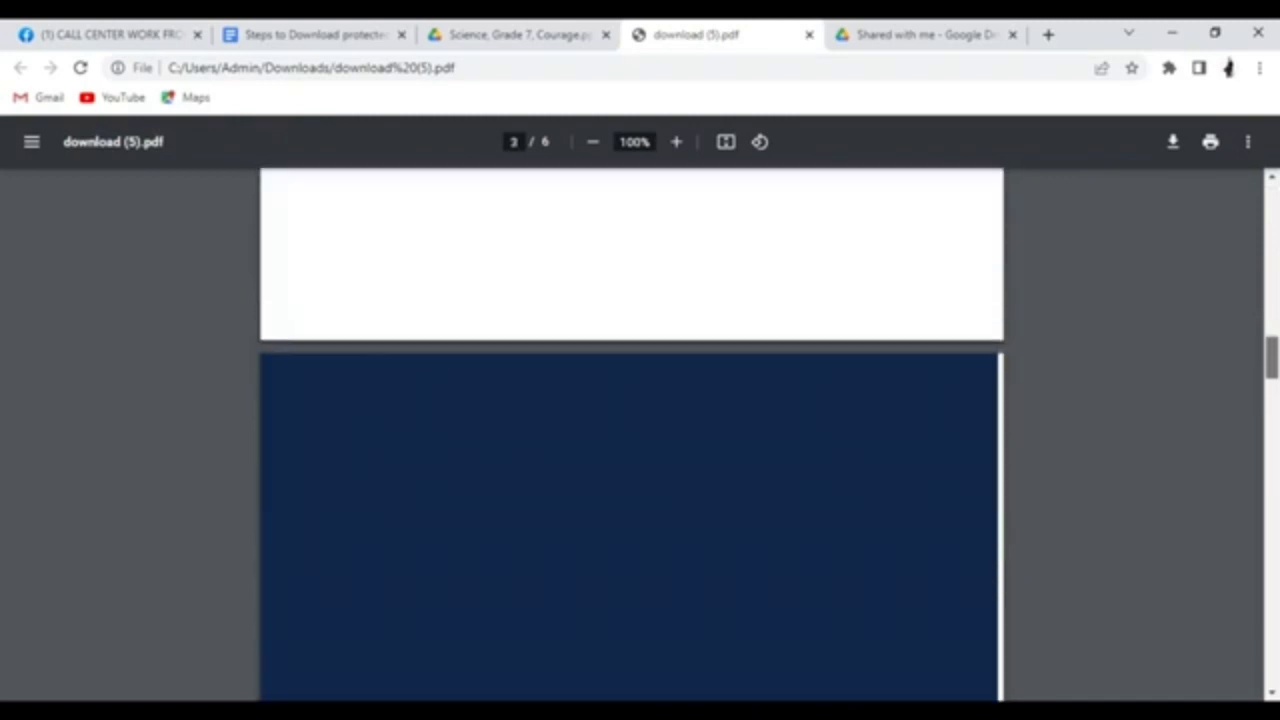
scroll(630, 430, "down", 1)
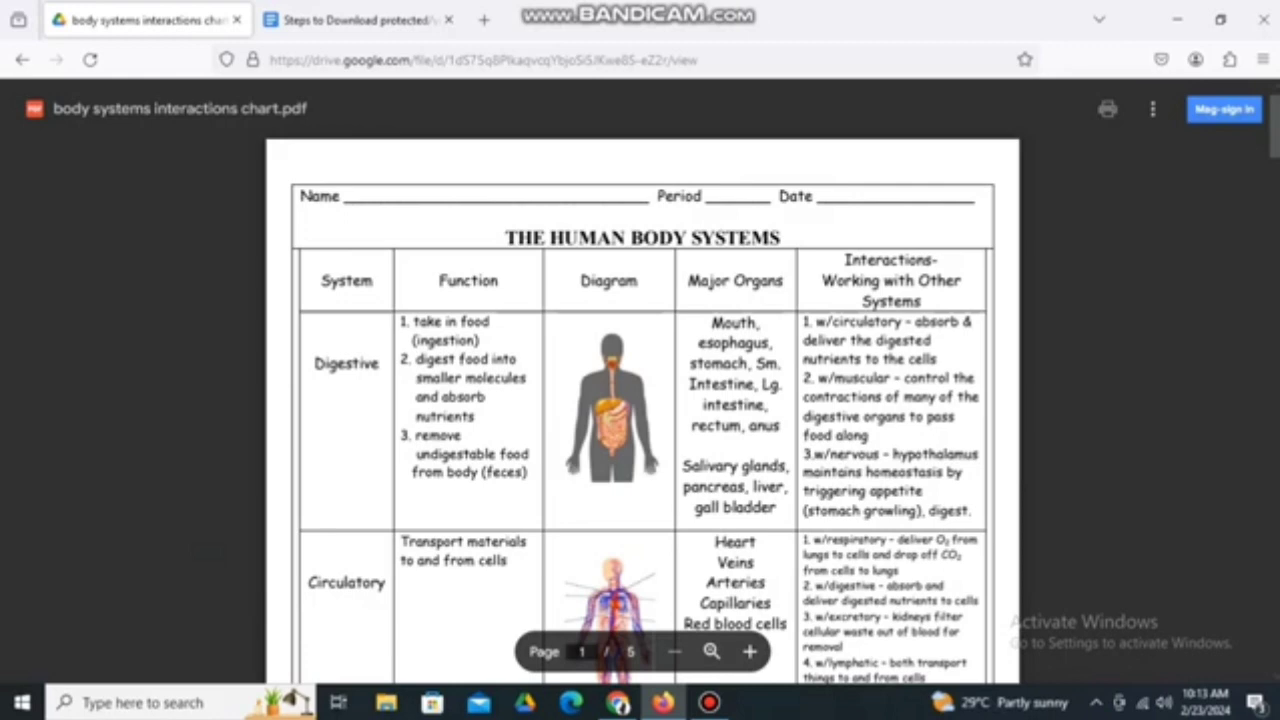
- Open Firefox's Web Developer Tools via ☰ > More tools and show the Console
scroll(640, 400, "down", 3)
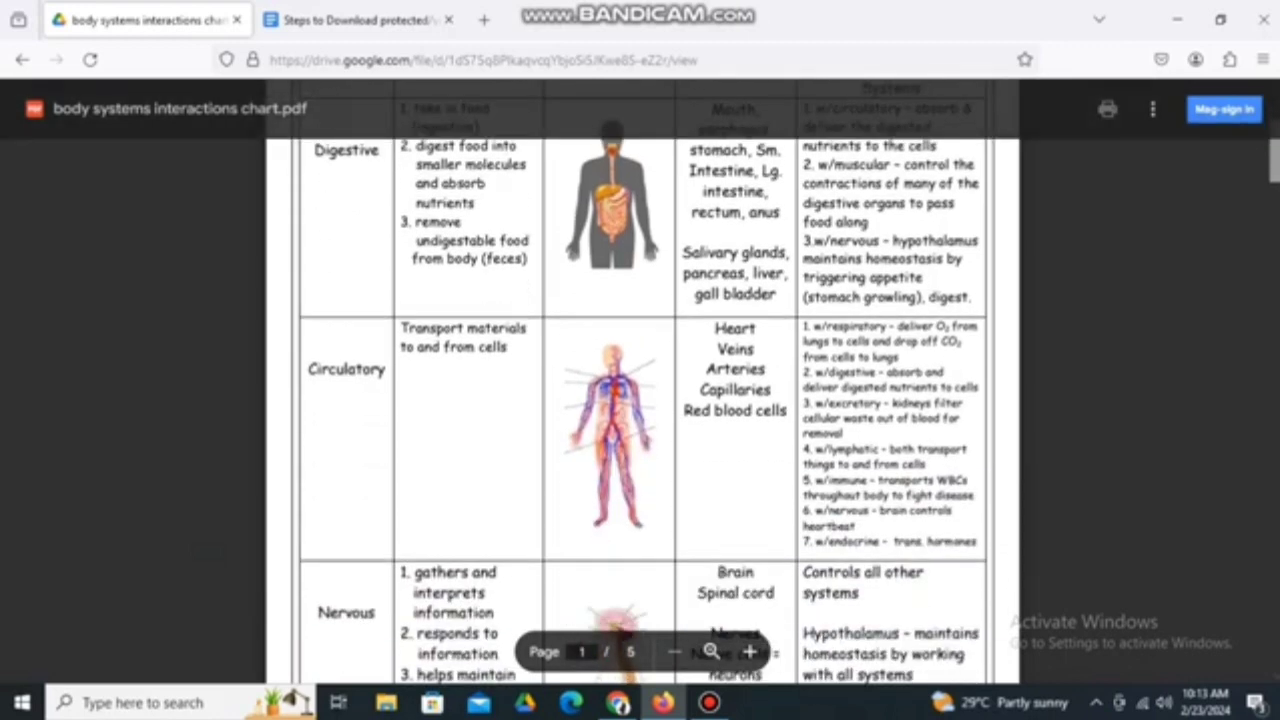
scroll(640, 400, "up", 3)
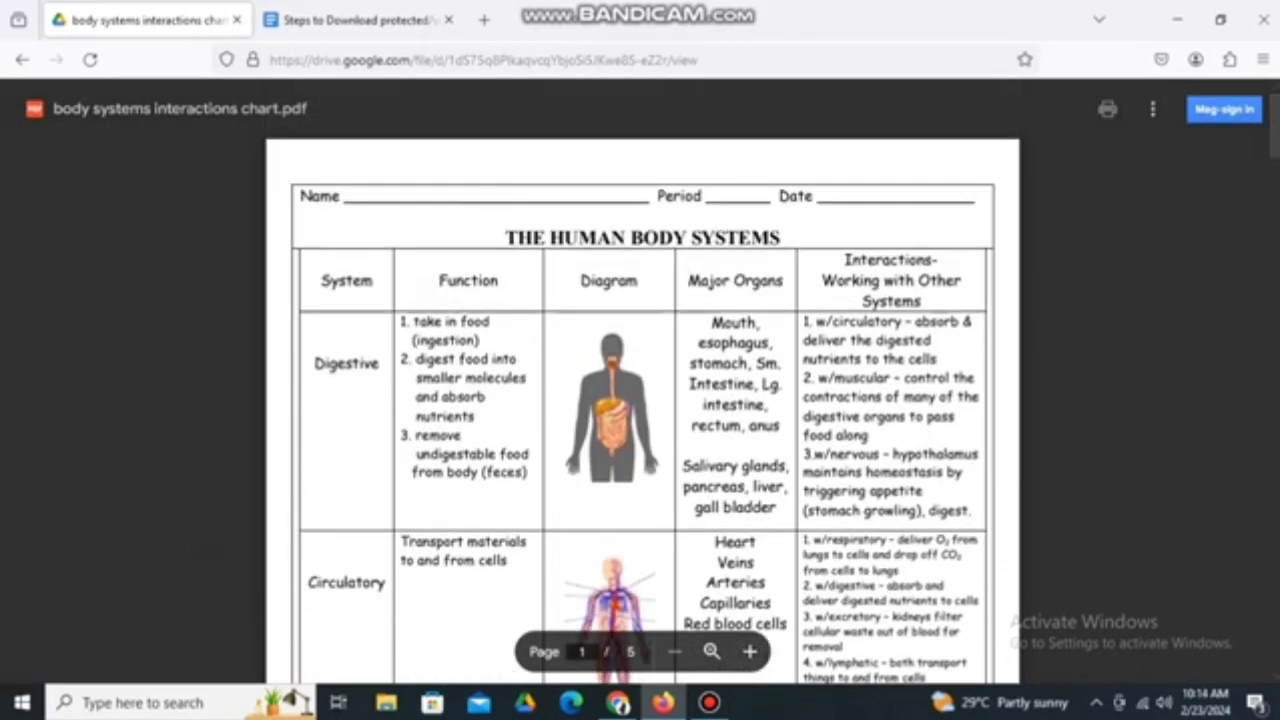
left_click(1263, 59)
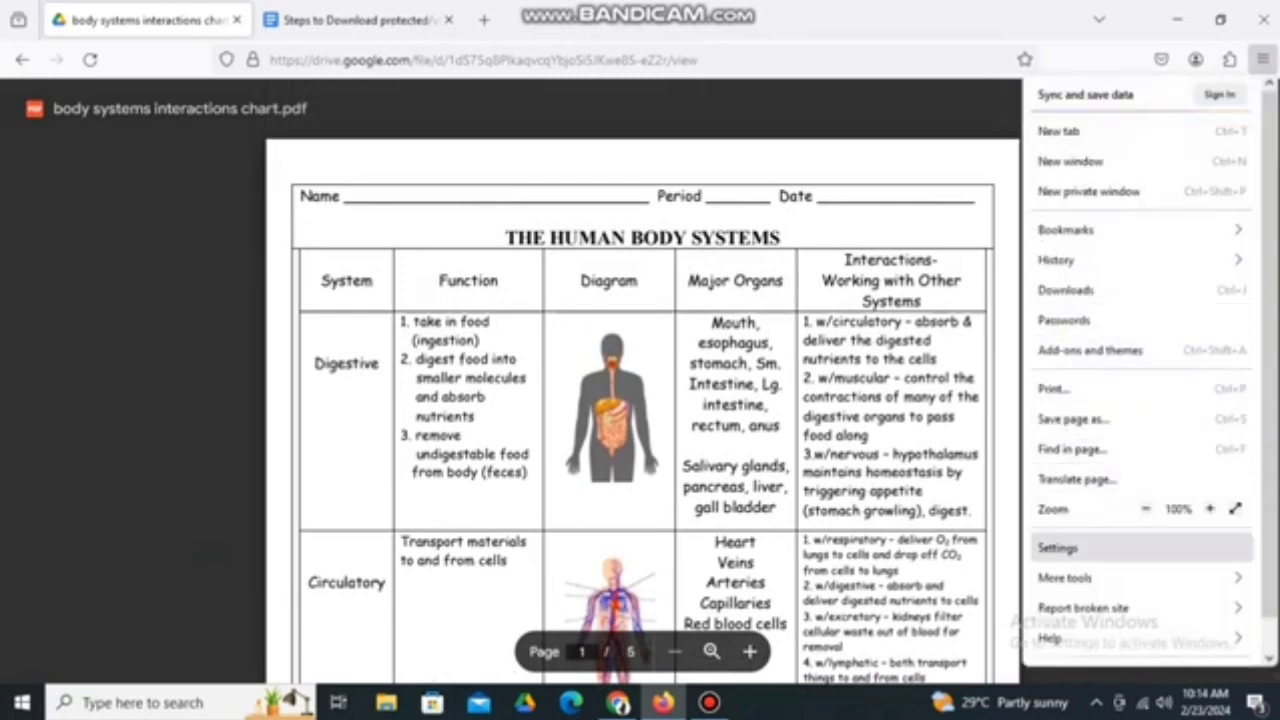
left_click(1065, 577)
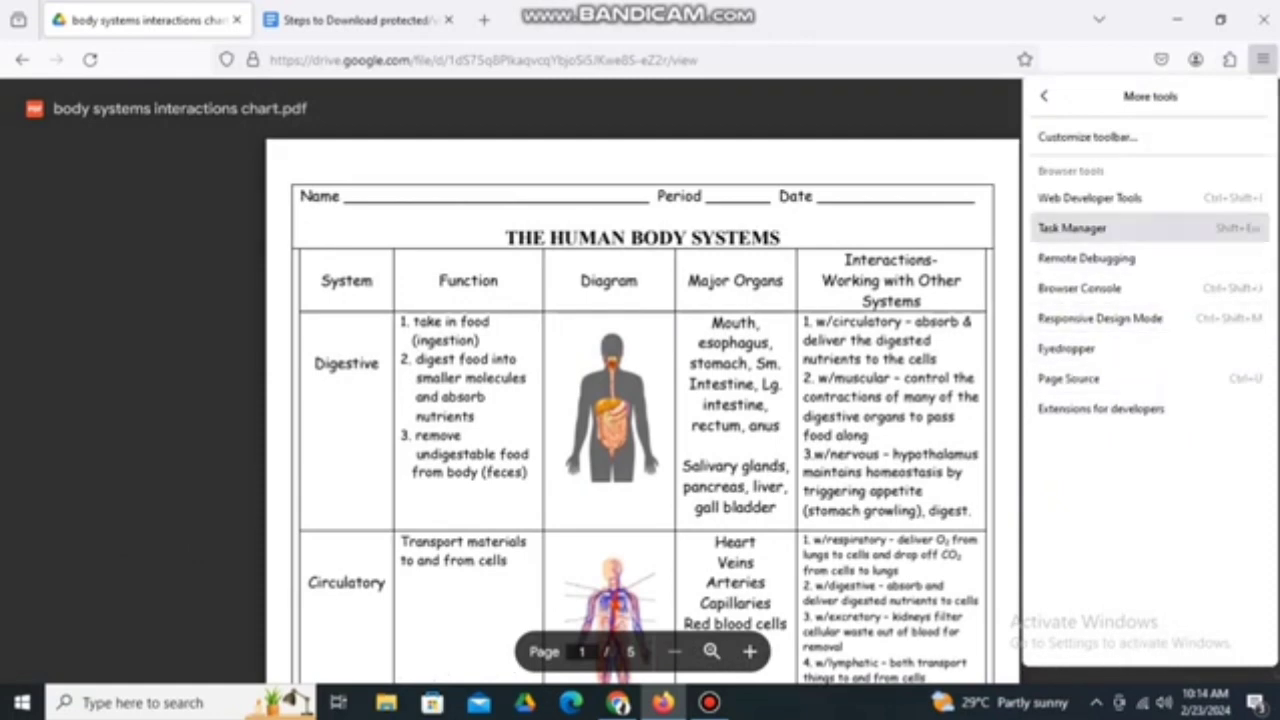
left_click(1090, 197)
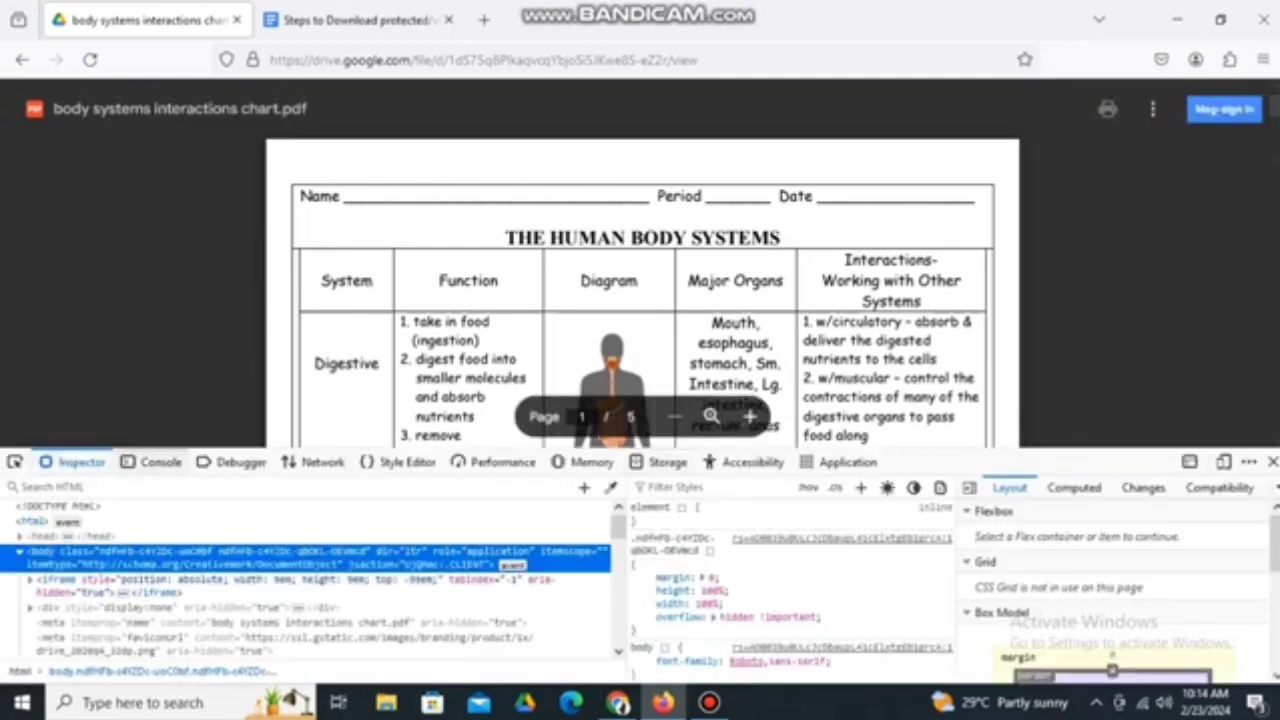
left_click(160, 462)
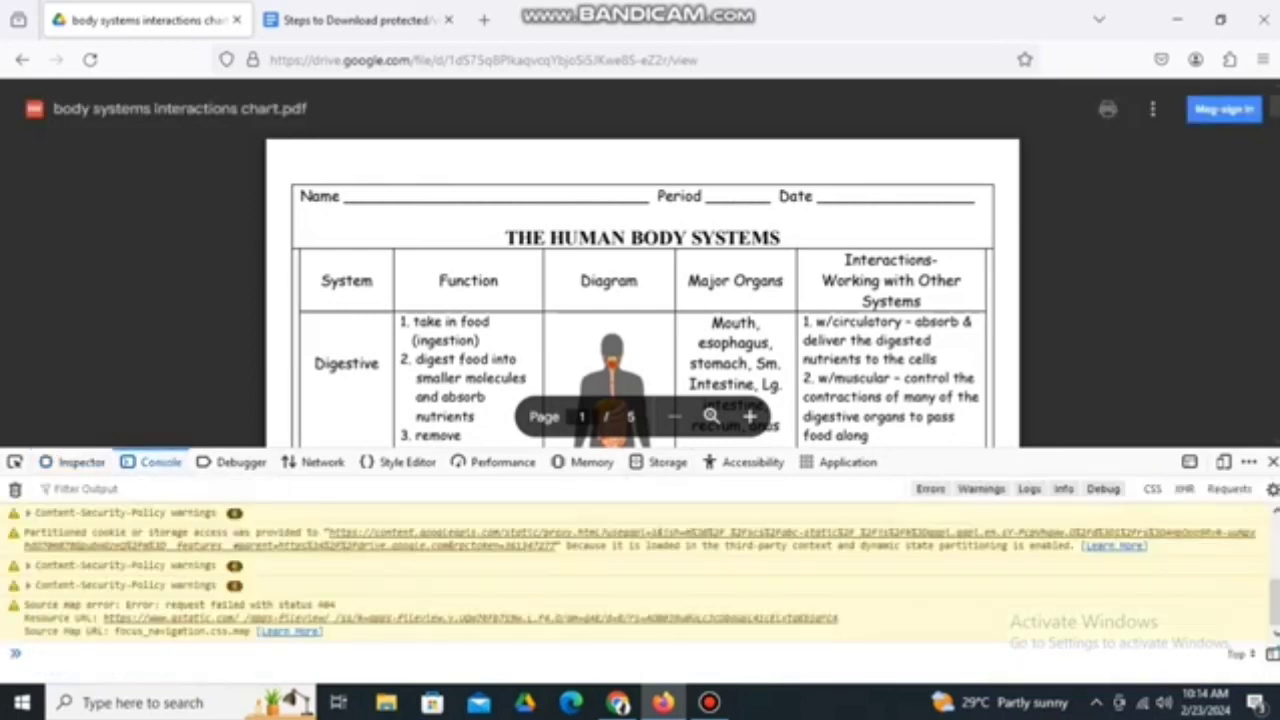
- Scroll the chart preview through all 5 pages, then switch to the download-steps tab
scroll(642, 290, "down", 5)
scroll(642, 290, "down", 6)
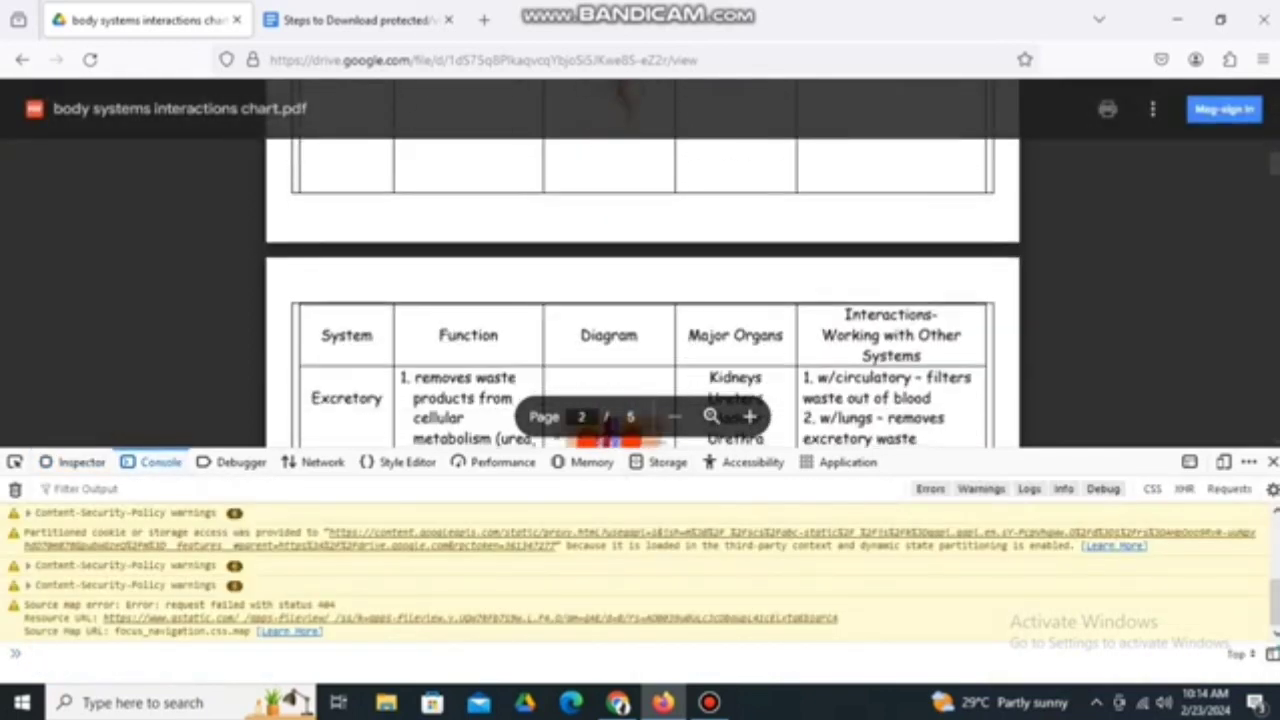
scroll(642, 290, "down", 5)
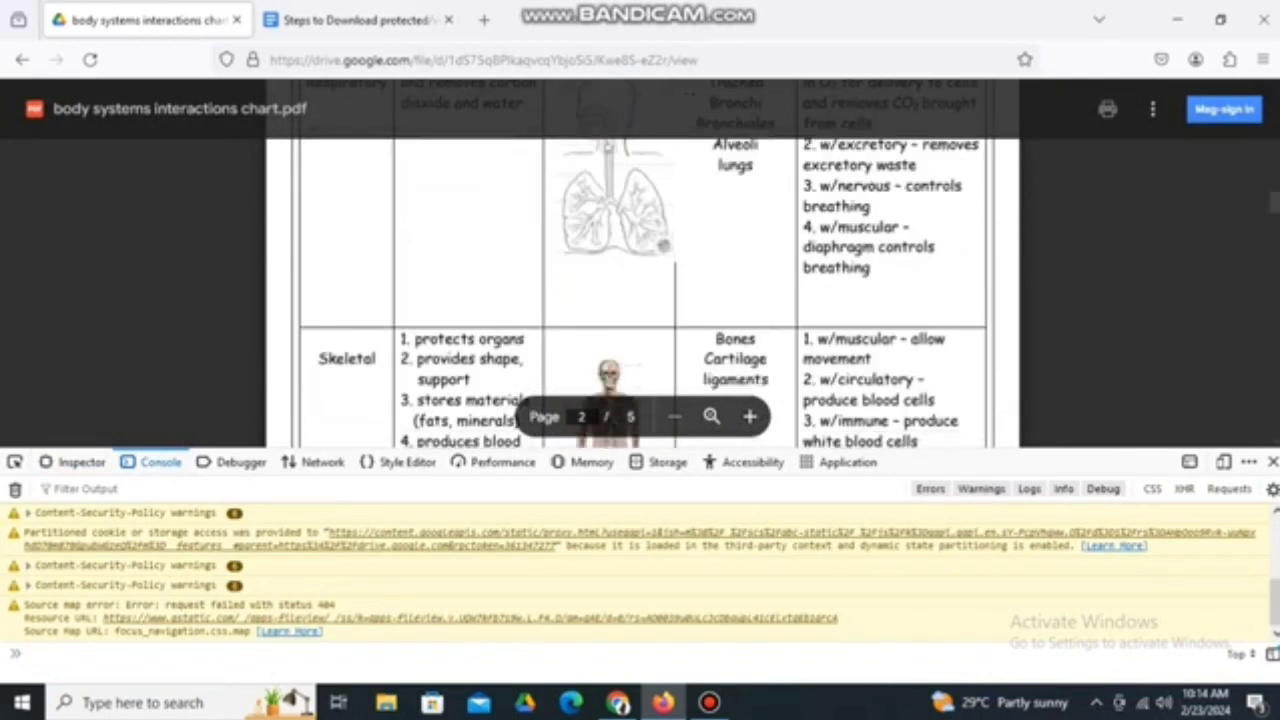
scroll(642, 290, "down", 3)
scroll(543, 190, "down", 10)
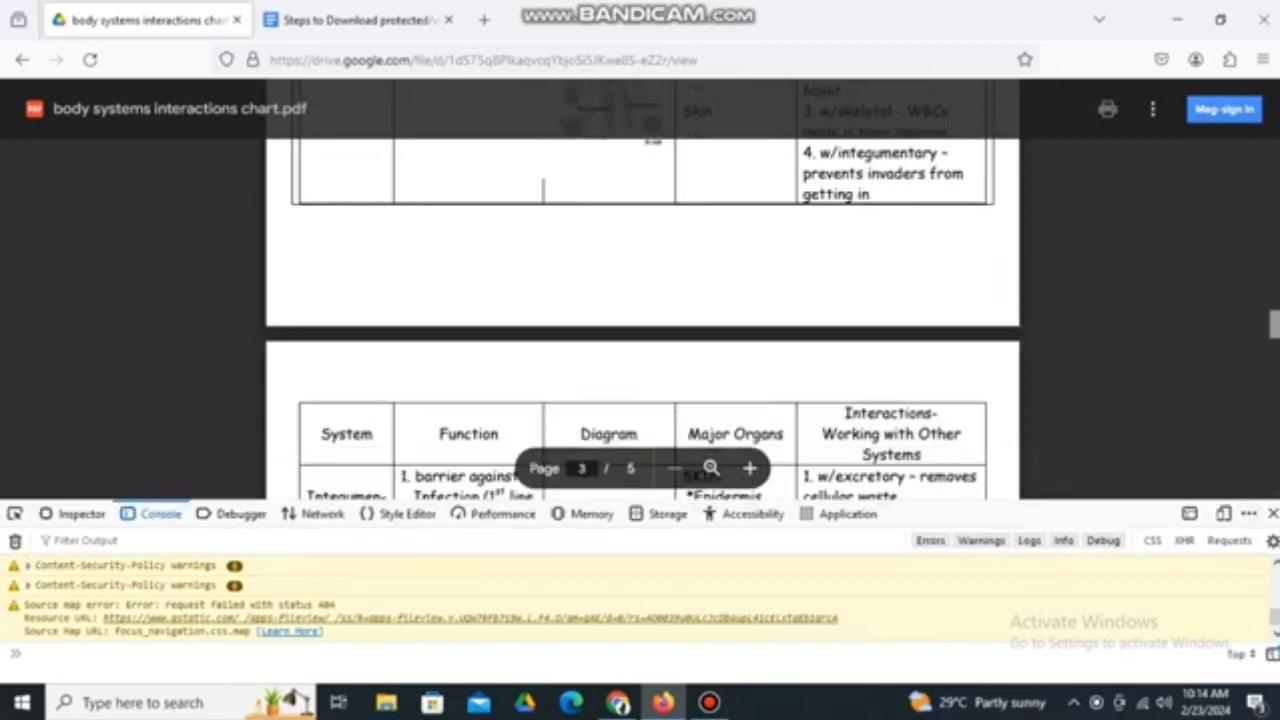
scroll(543, 190, "down", 8)
scroll(643, 310, "down", 10)
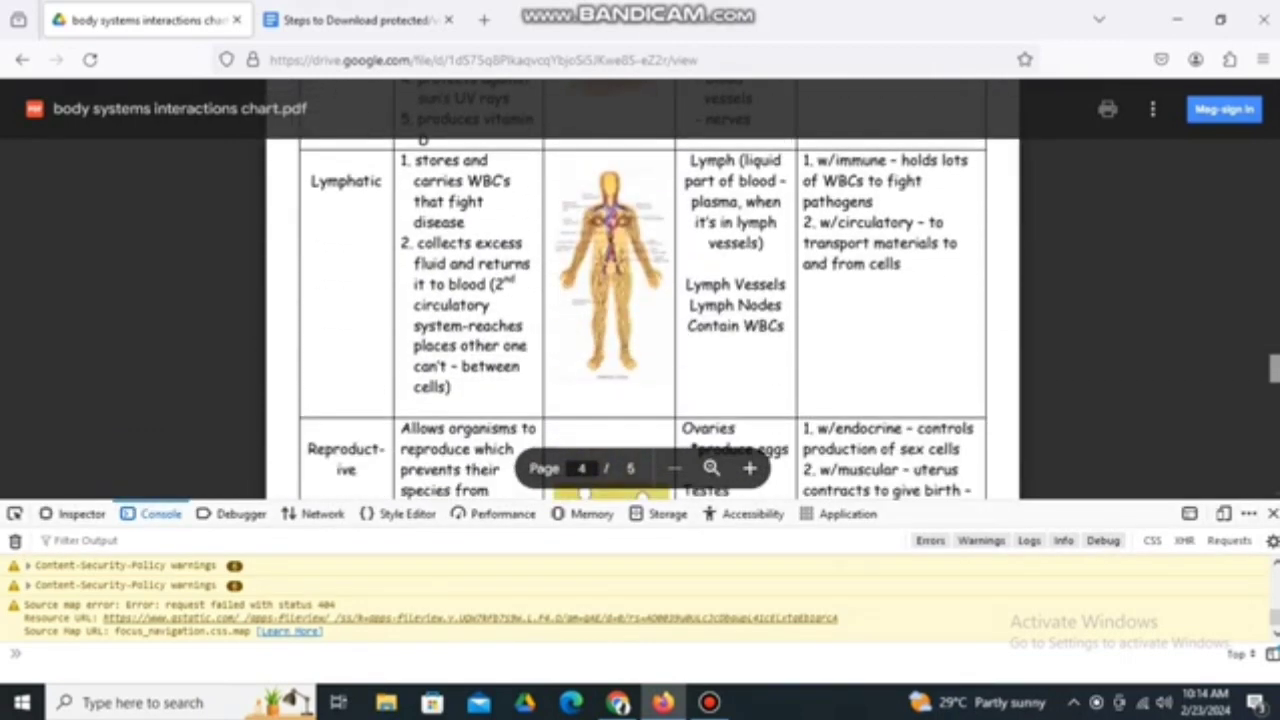
scroll(643, 310, "down", 5)
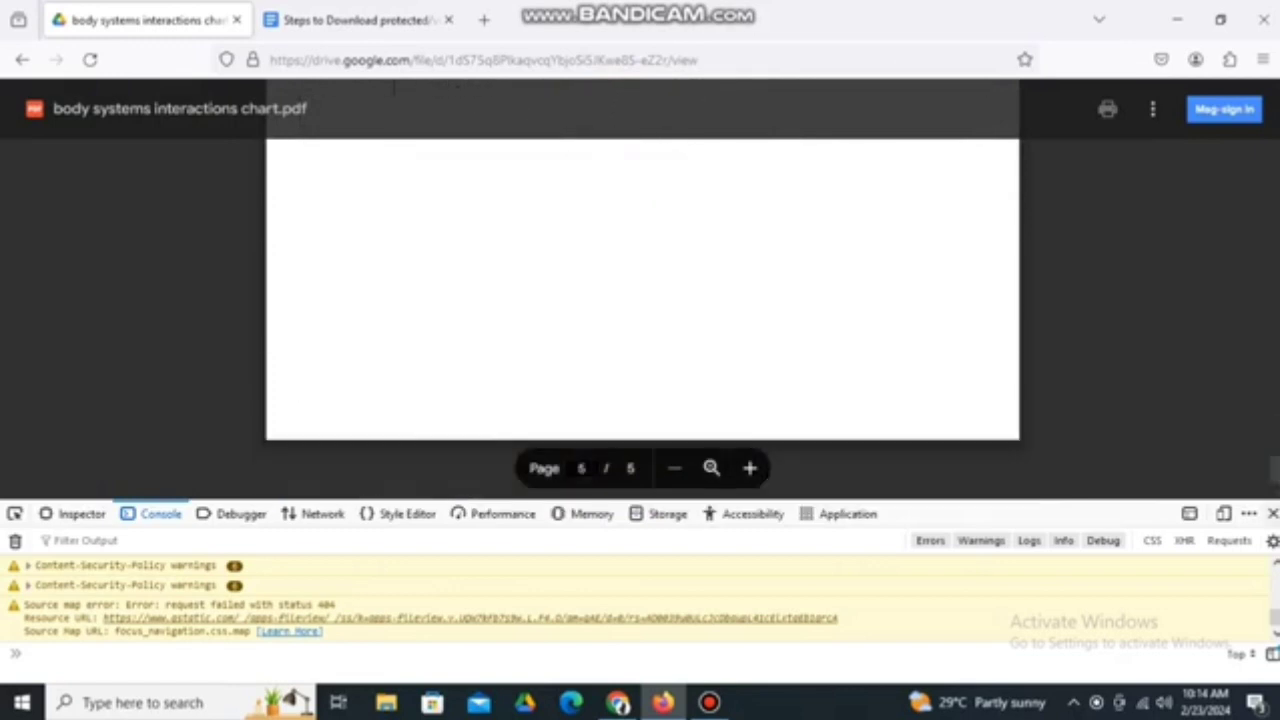
key("ctrl+Tab")
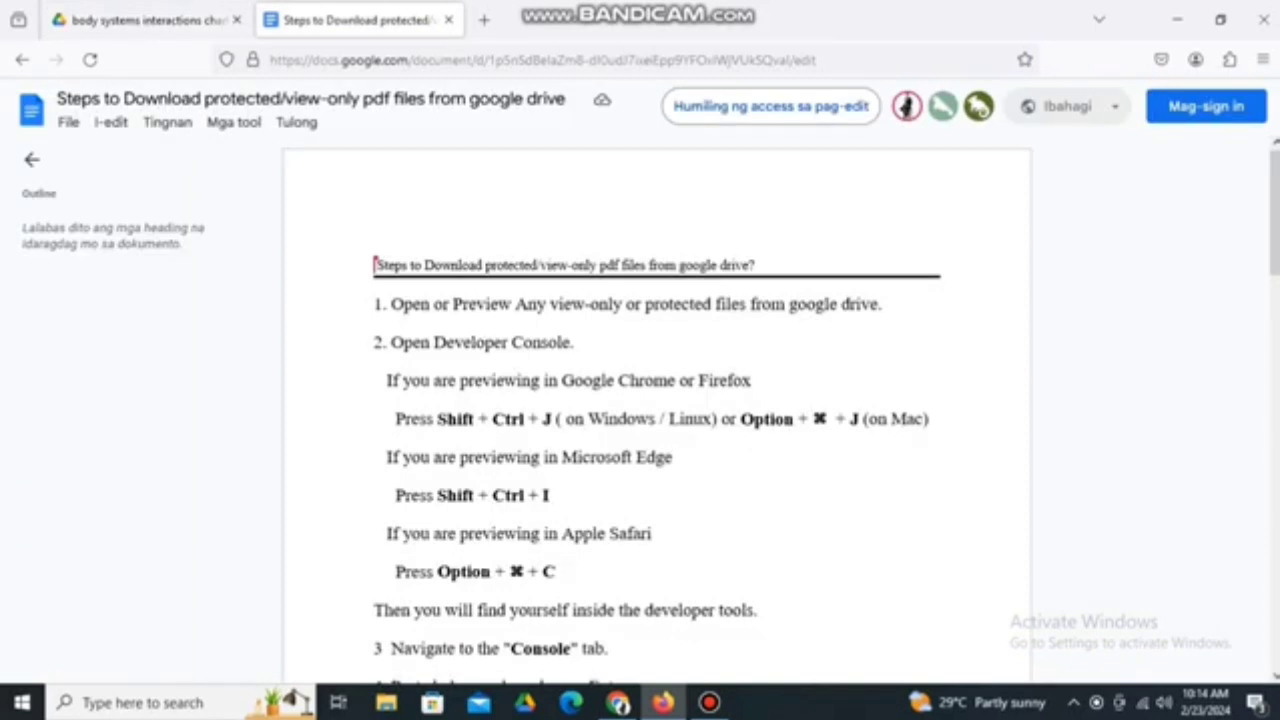
- Select the full jsPDF code block under step 4 and return to the Drive PDF tab
scroll(656, 410, "down", 1)
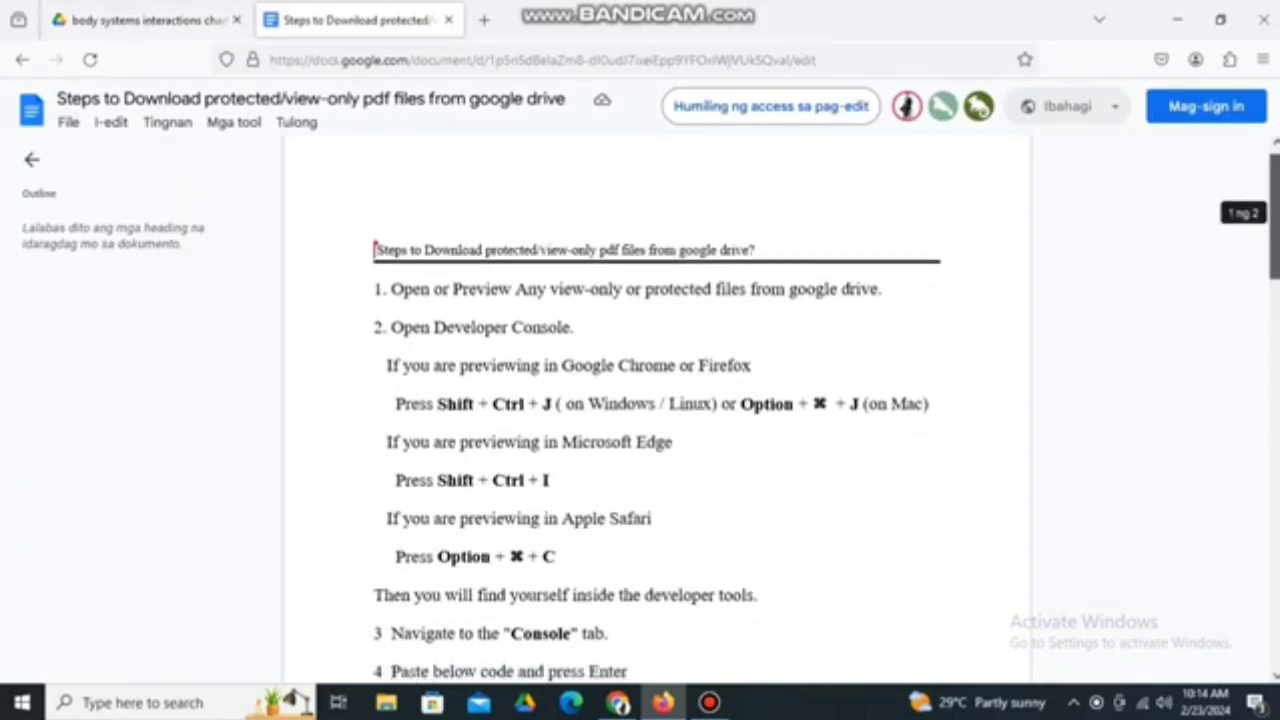
scroll(656, 410, "down", 3)
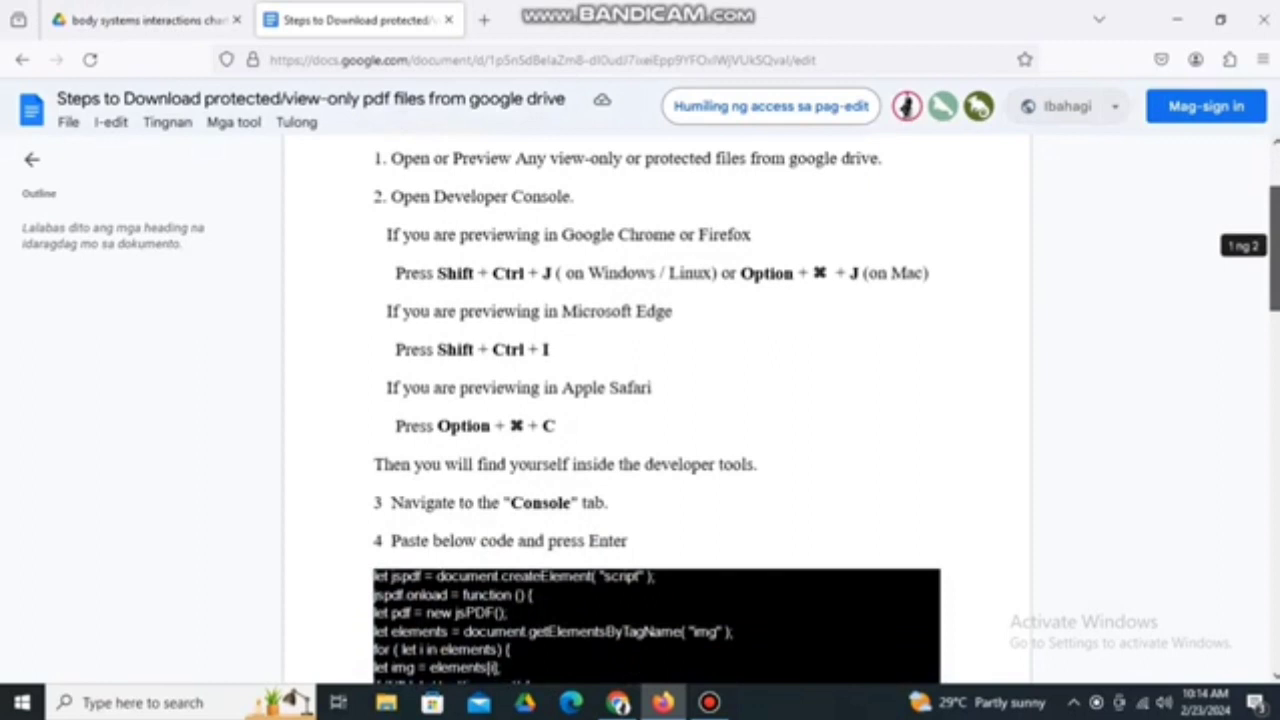
scroll(656, 410, "down", 6)
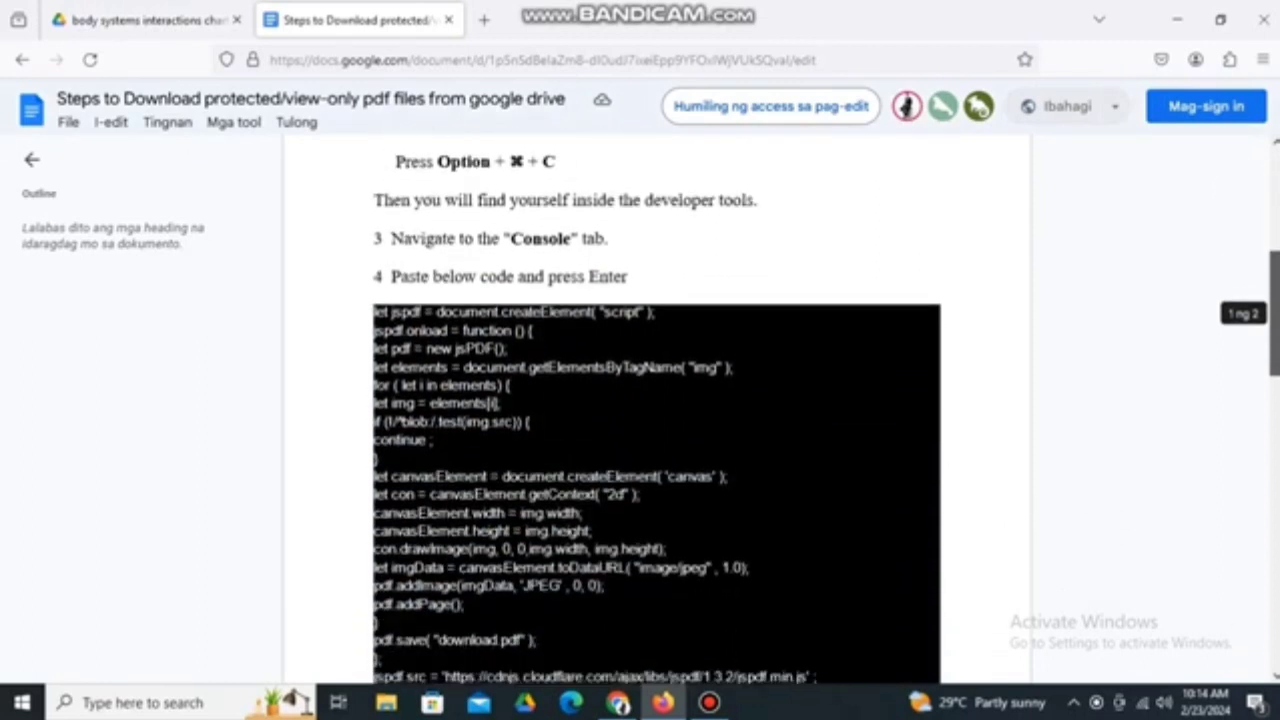
scroll(656, 410, "down", 3)
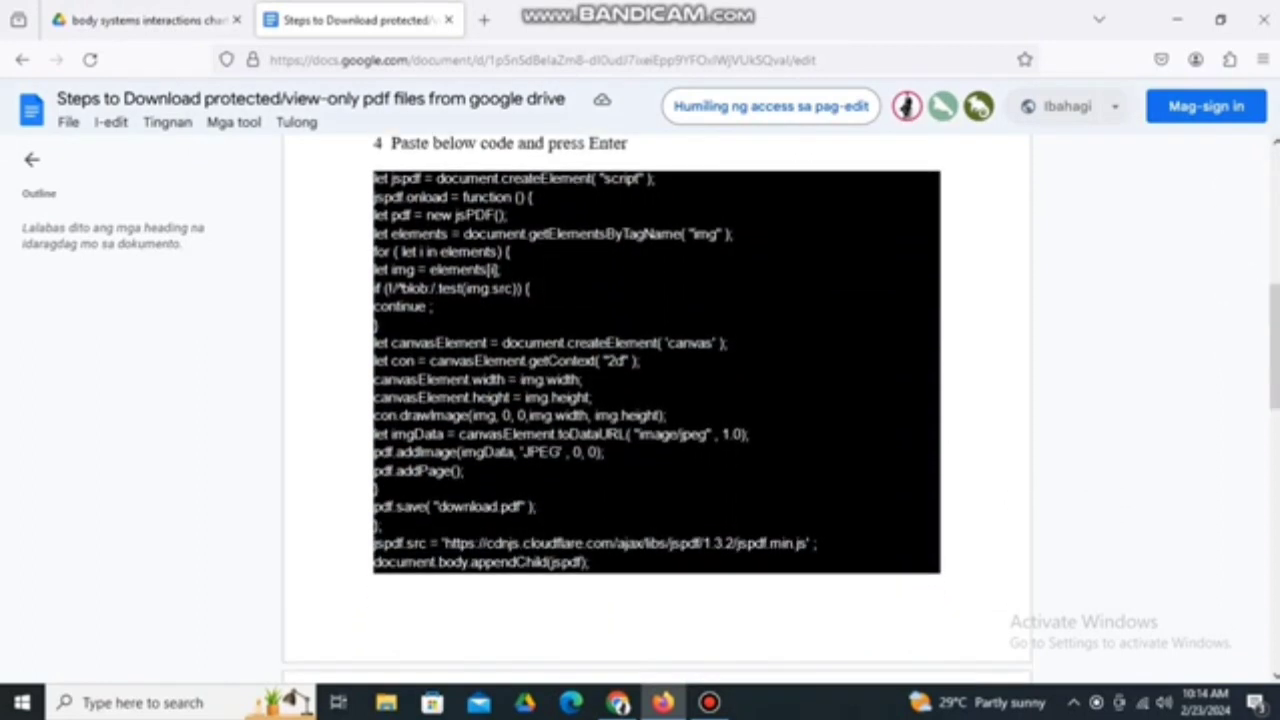
left_click_drag(590, 563, 373, 178)
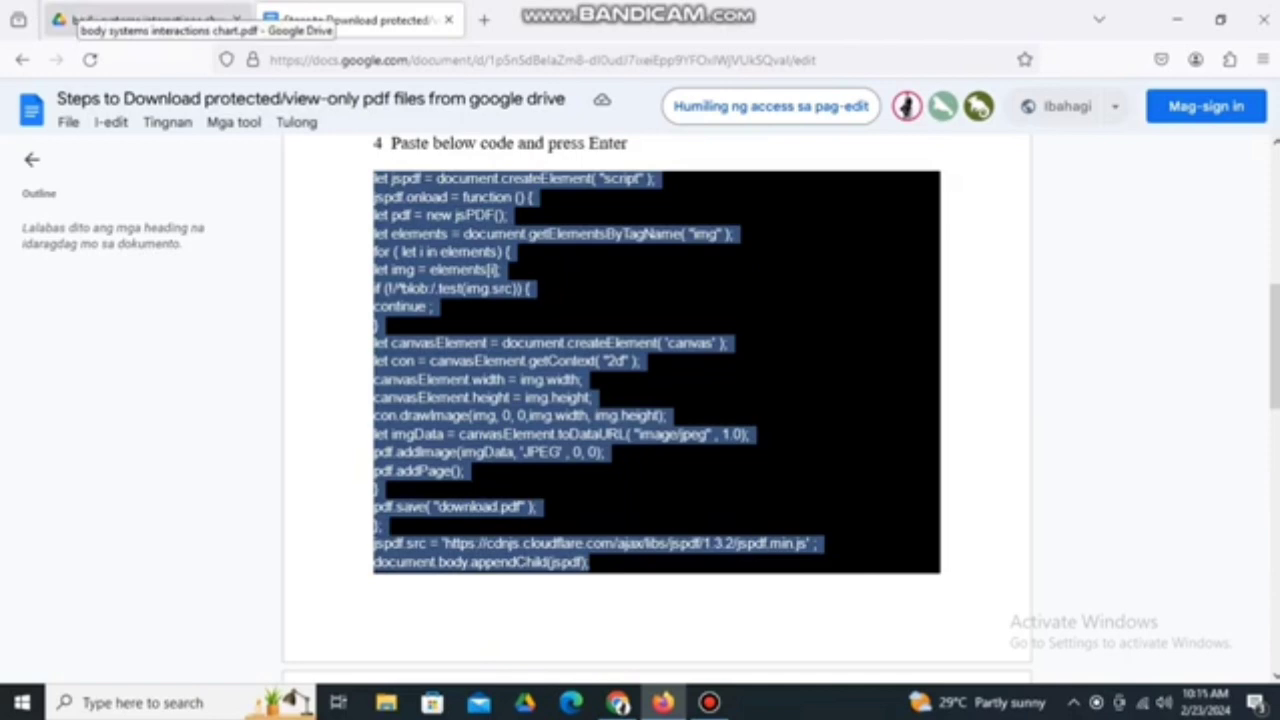
left_click(150, 20)
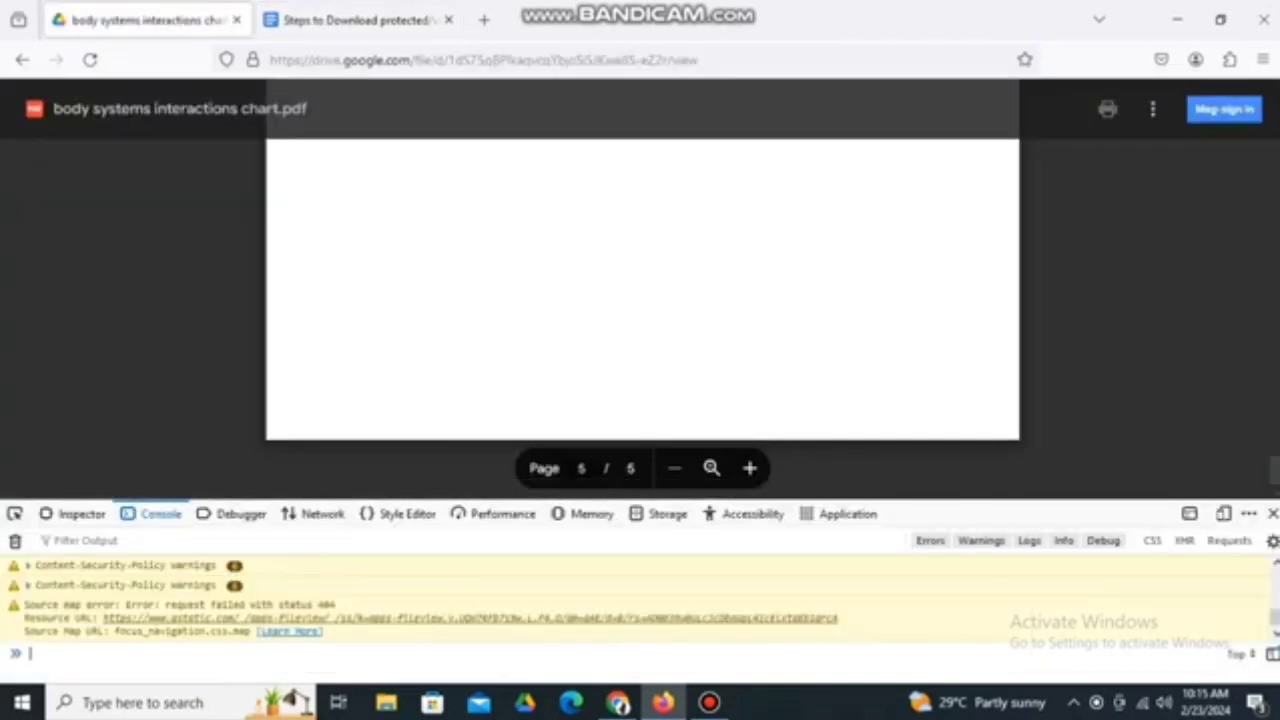
- Try pasting the script into the console with Ctrl+V and the context-menu Paste
key("ctrl+v")
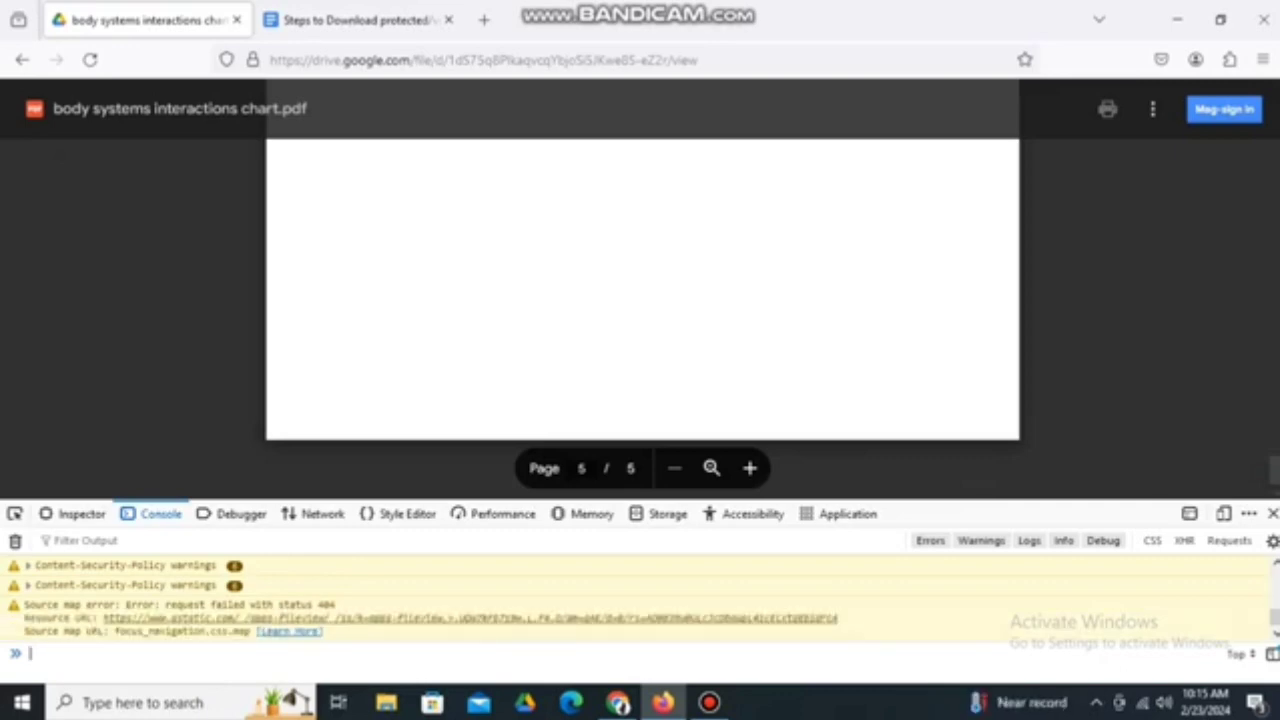
right_click(50, 652)
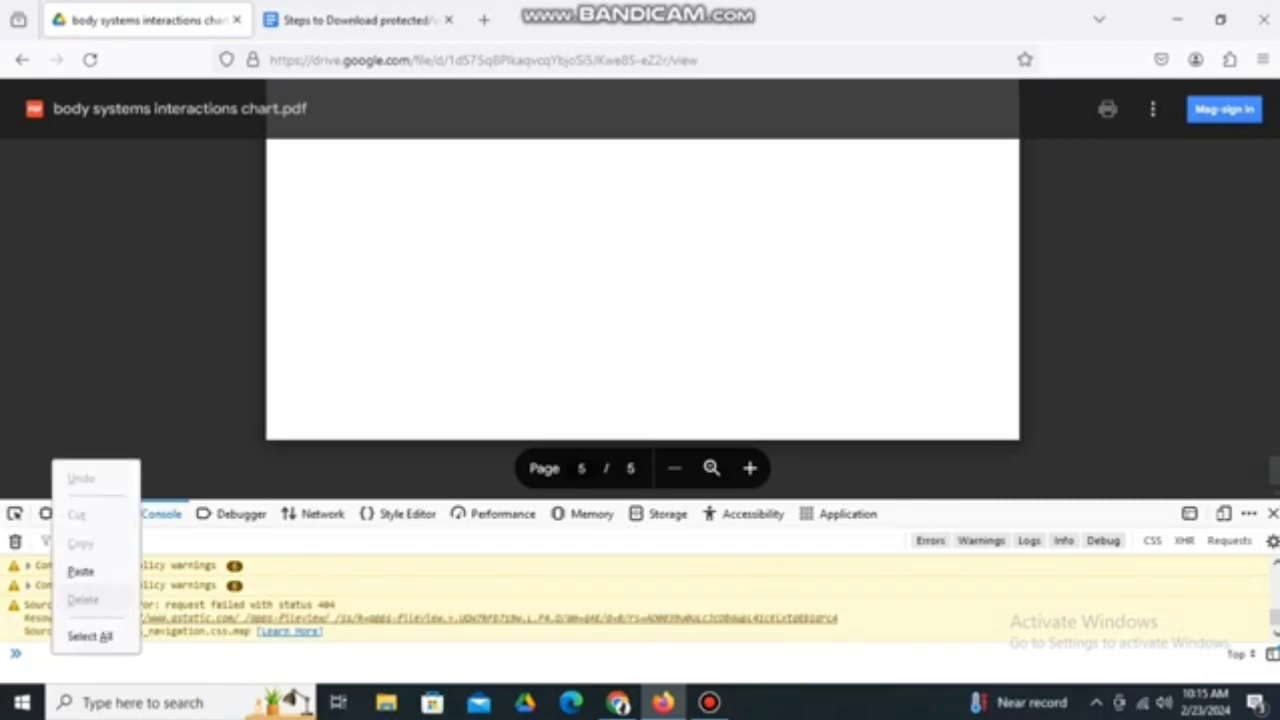
left_click(88, 571)
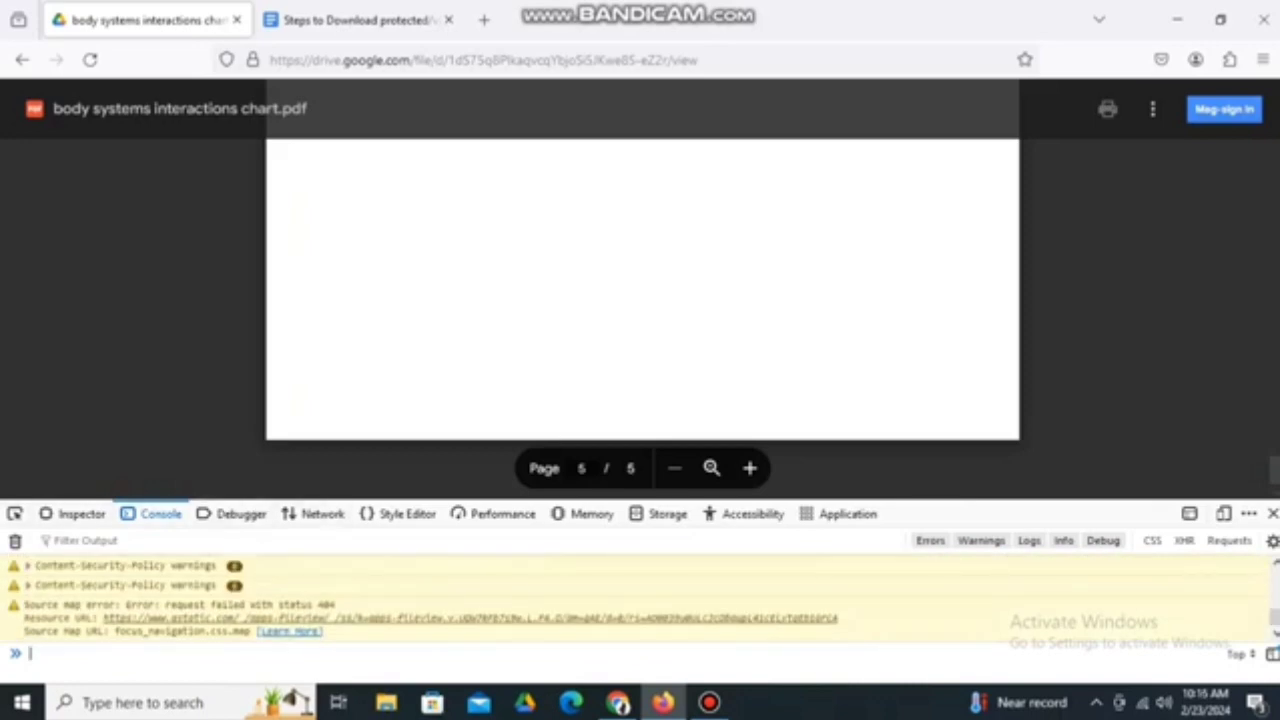
- Clear the console messages and retry pasting through the context-menu Paste three times
left_click(15, 540)
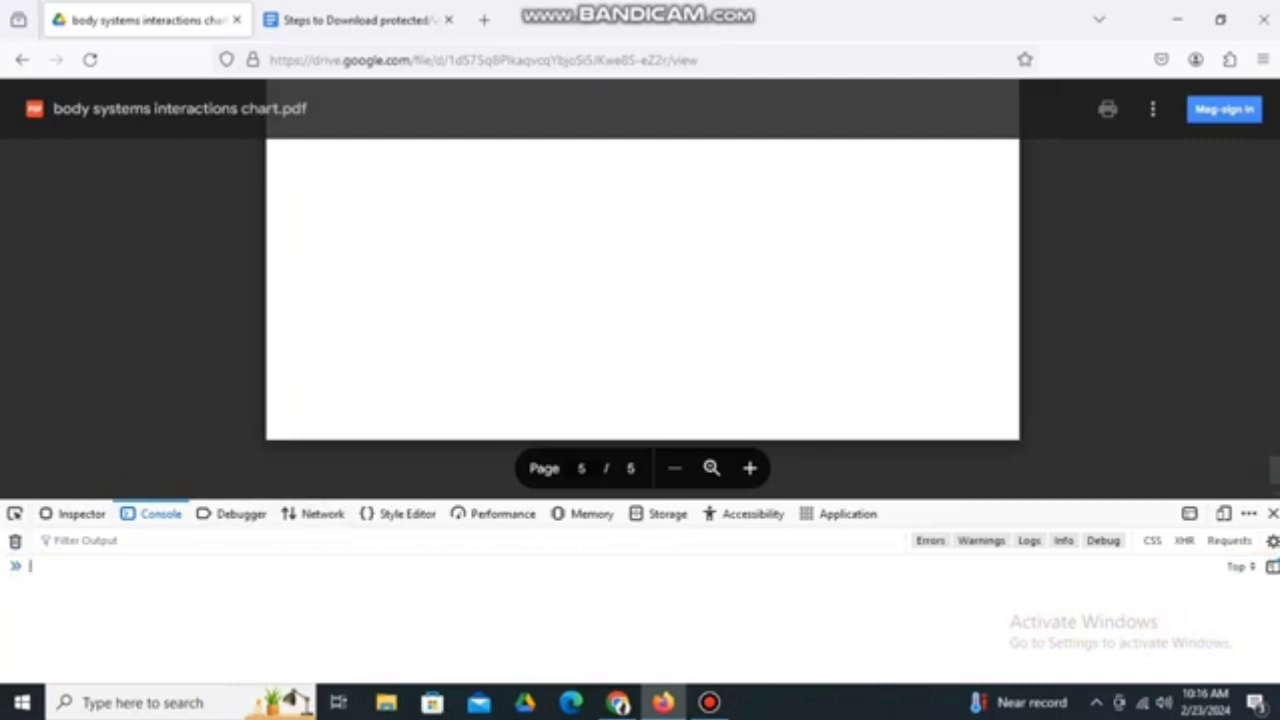
right_click(44, 566)
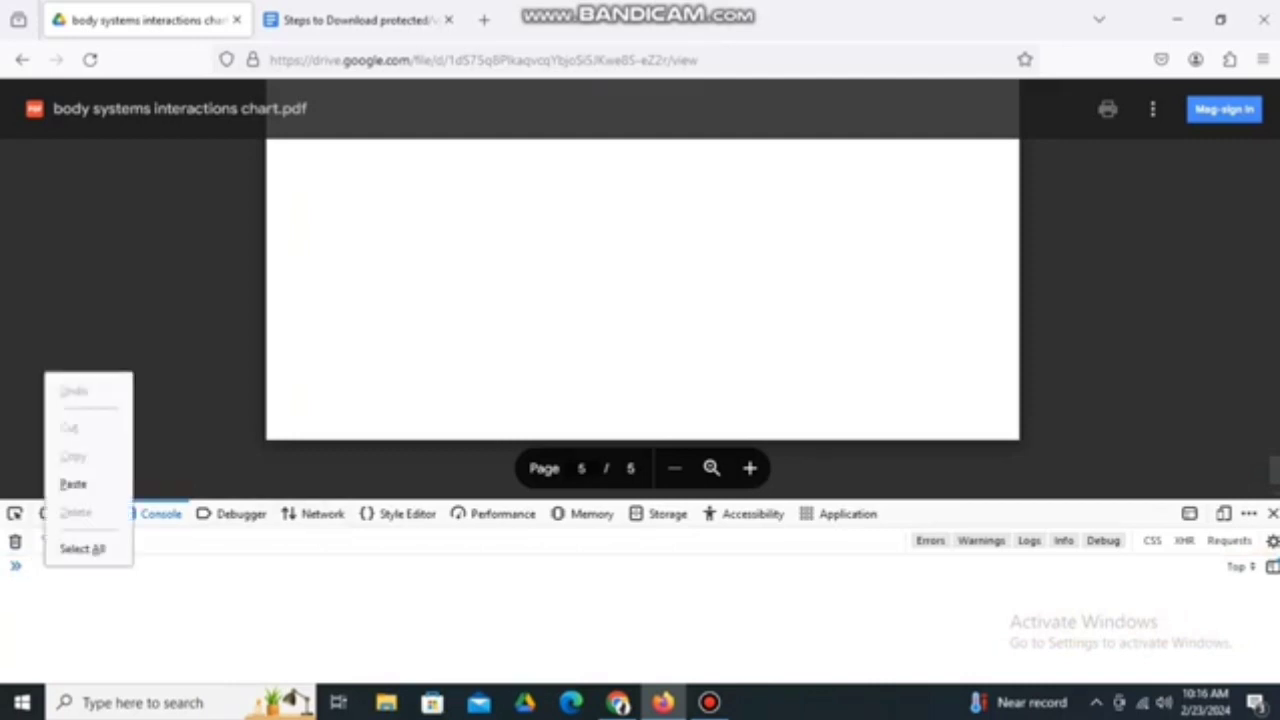
left_click(73, 484)
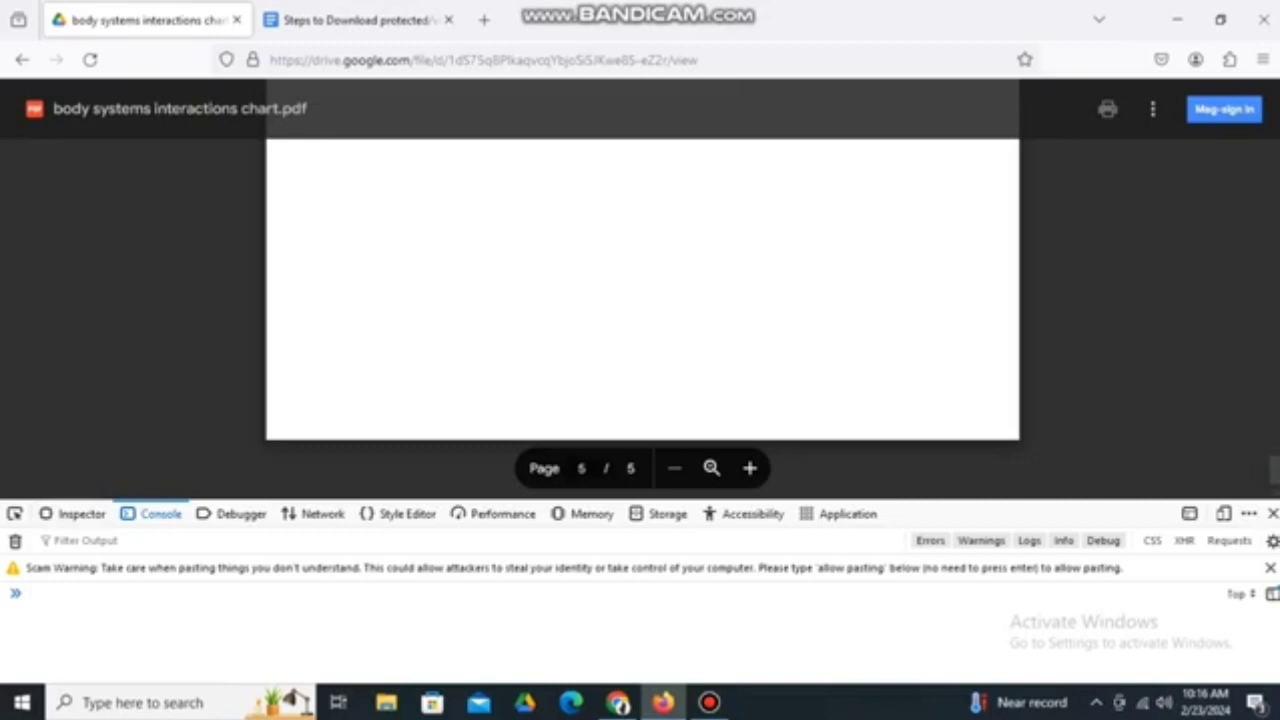
right_click(50, 590)
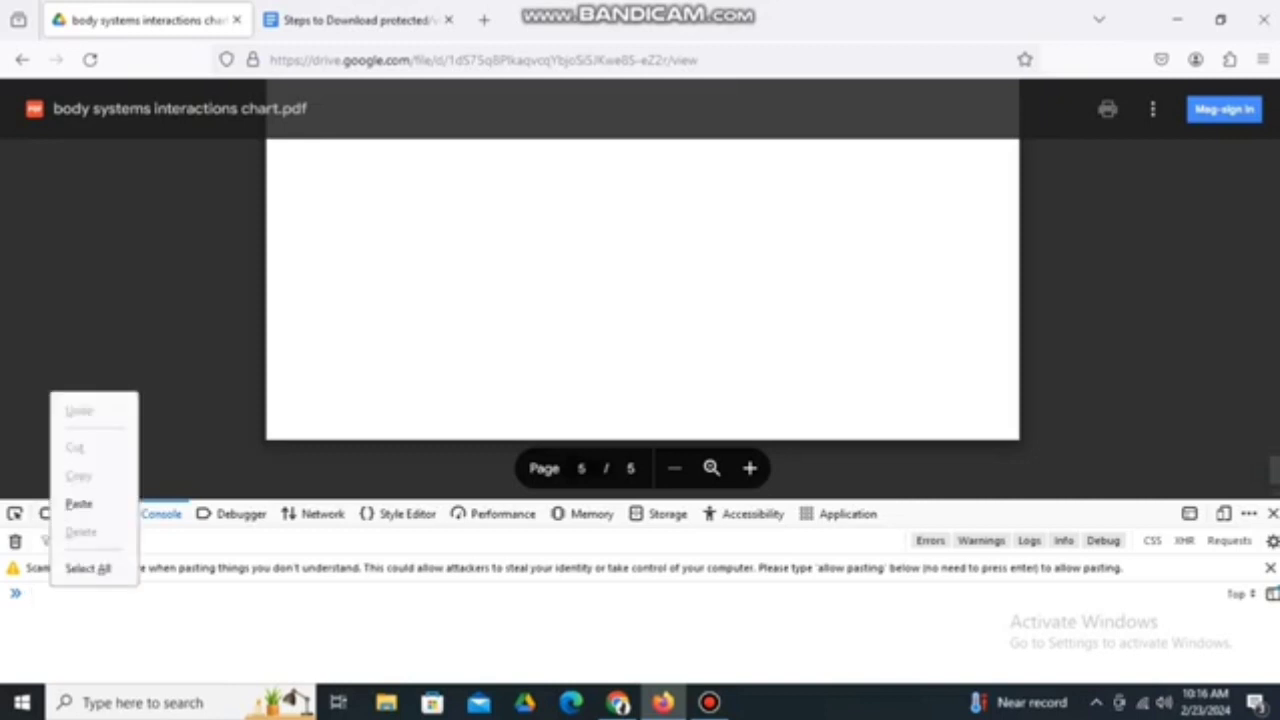
left_click(78, 503)
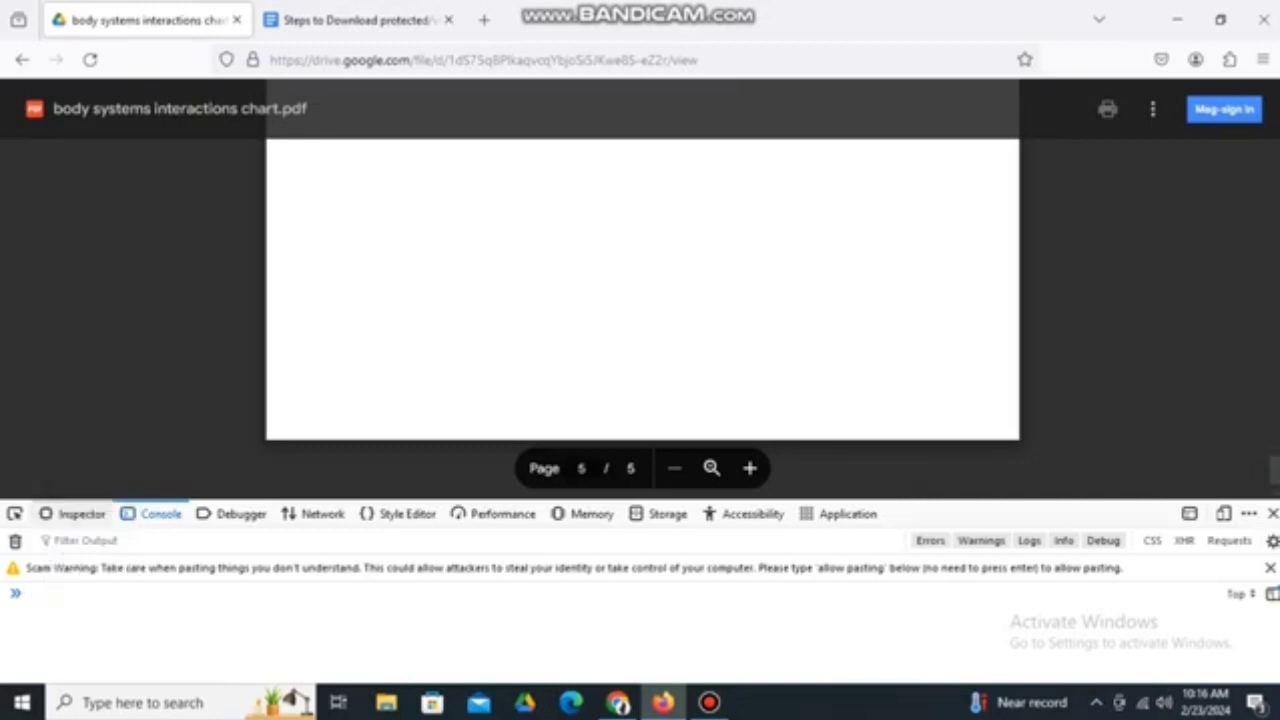
right_click(52, 595)
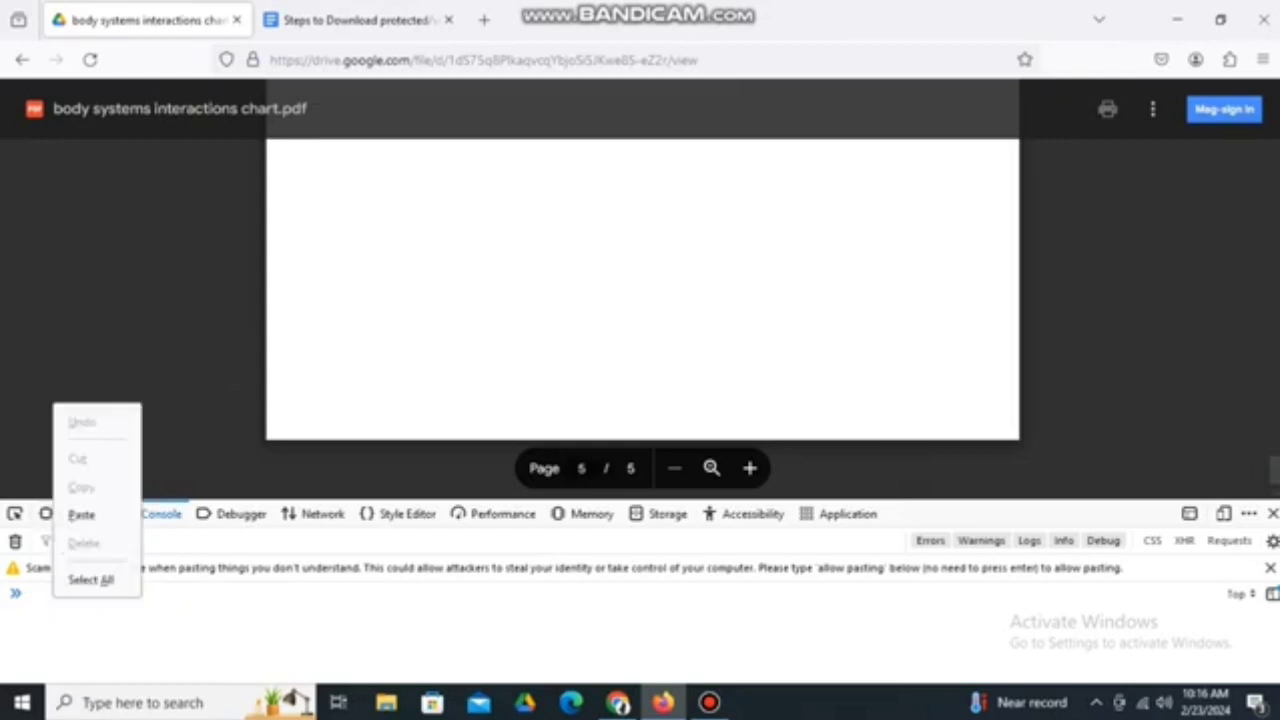
left_click(82, 514)
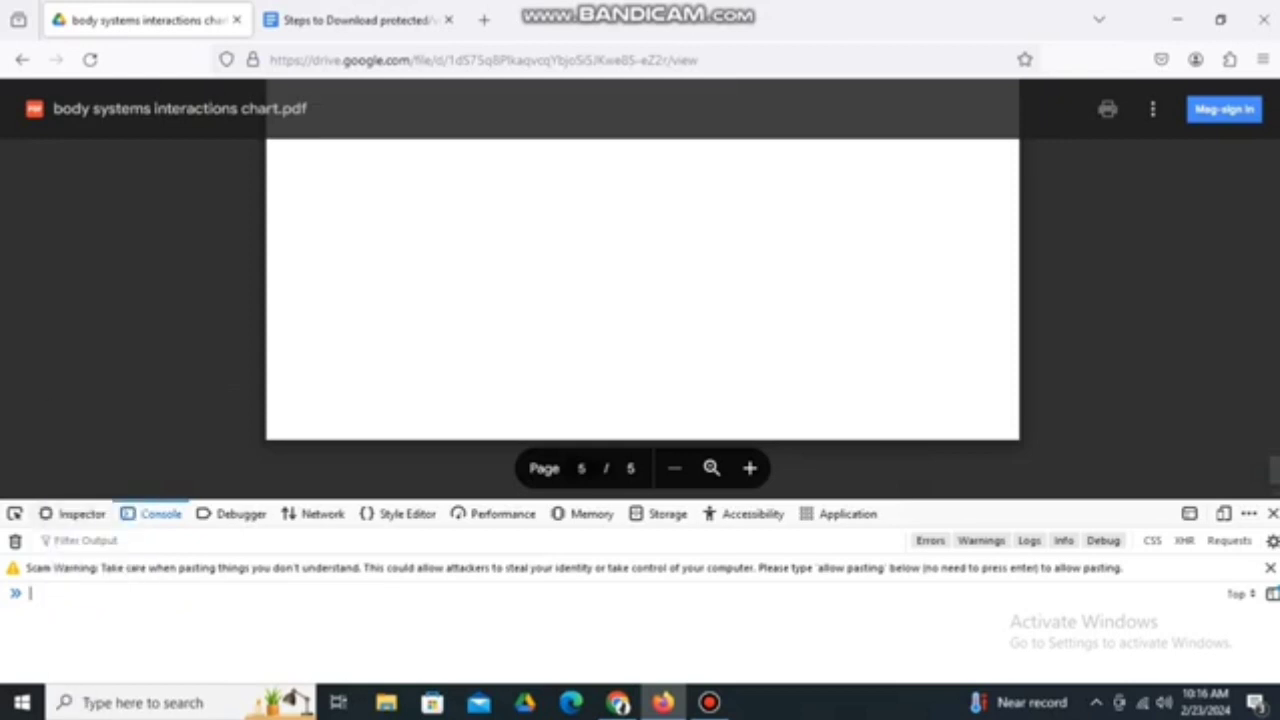
- Enter 'allow pasting' in the console, fixing a typo, to unlock pasting
key("ctrl+v")
type("allo")
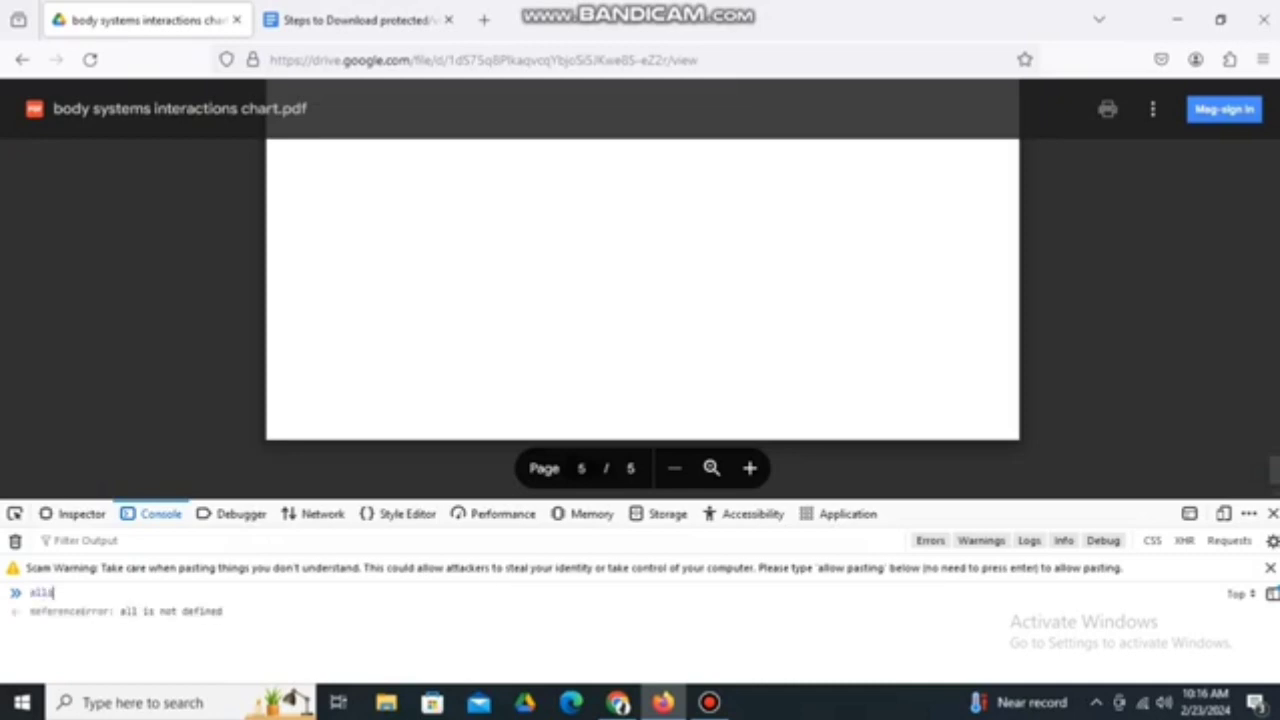
type("w ")
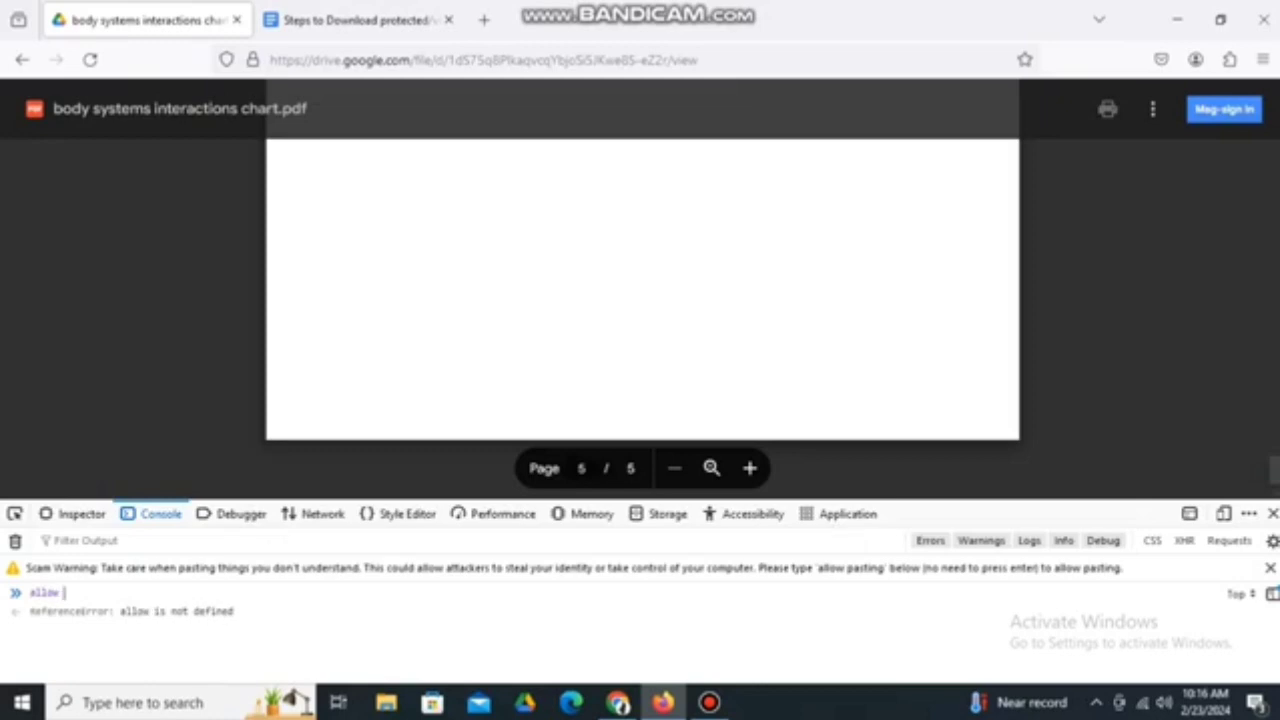
type("pasting")
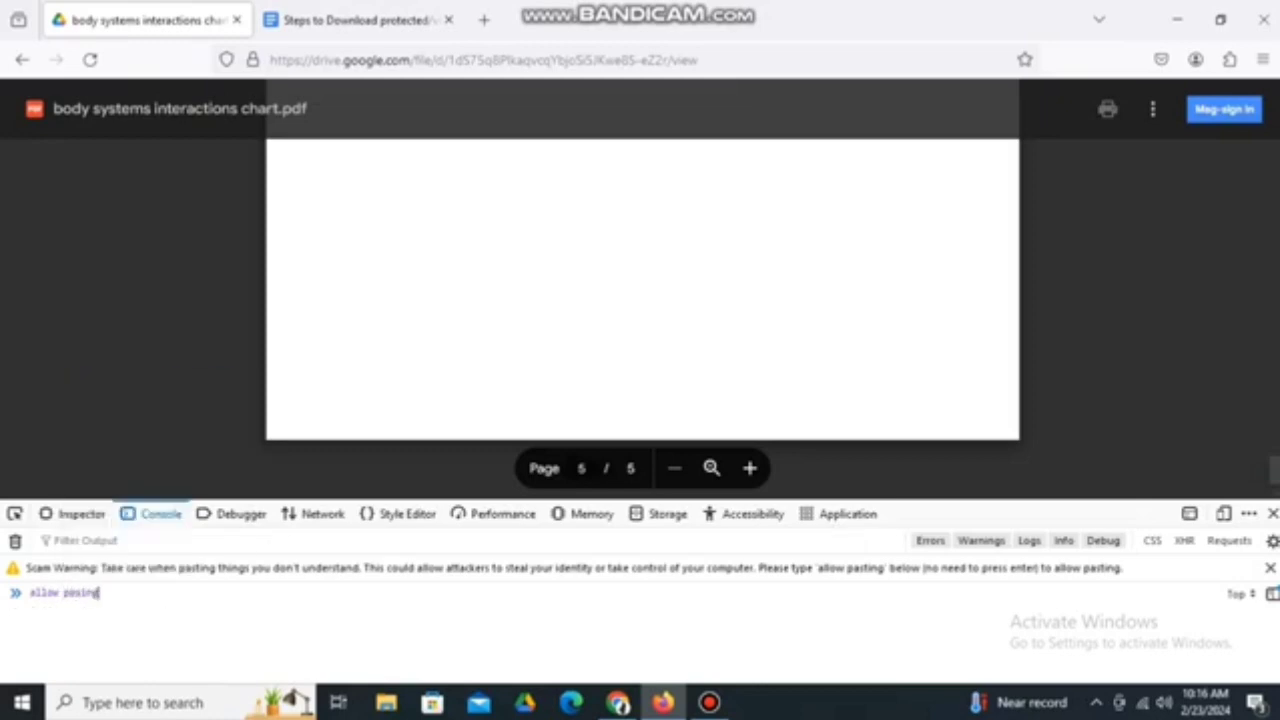
key("BackSpace")
key("BackSpace")
key("BackSpace")
type("ting")
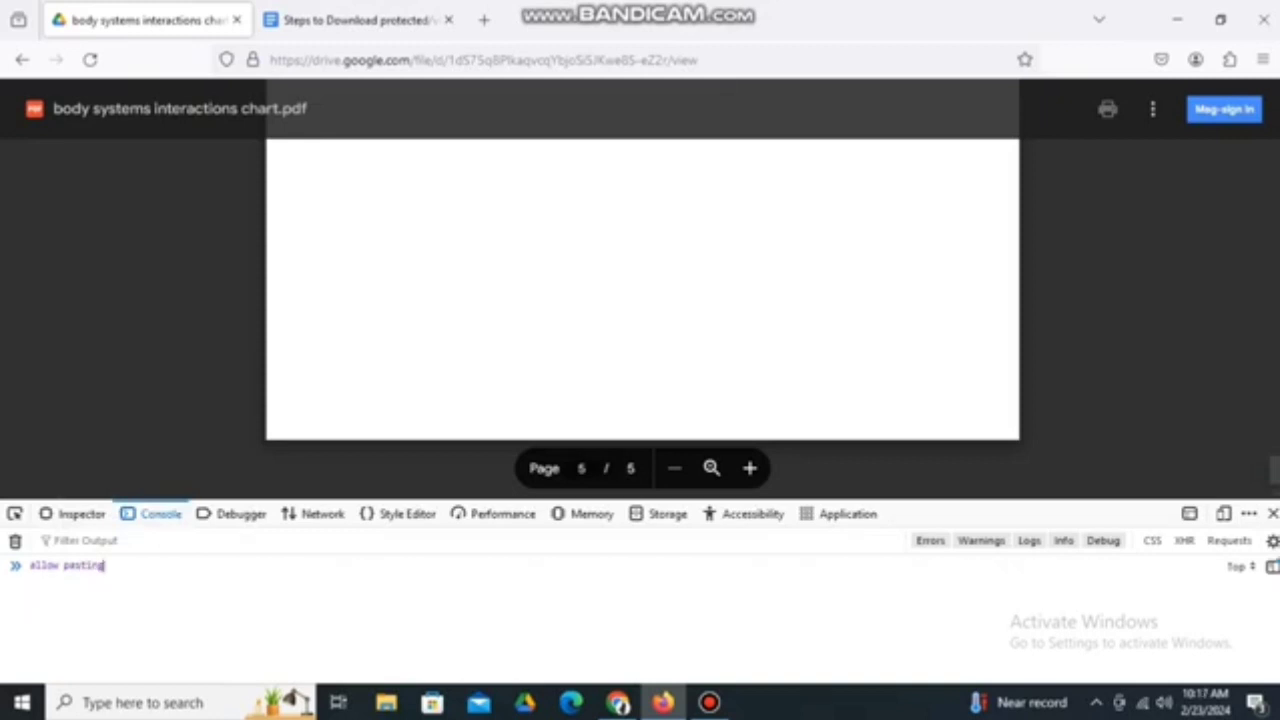
key("Return")
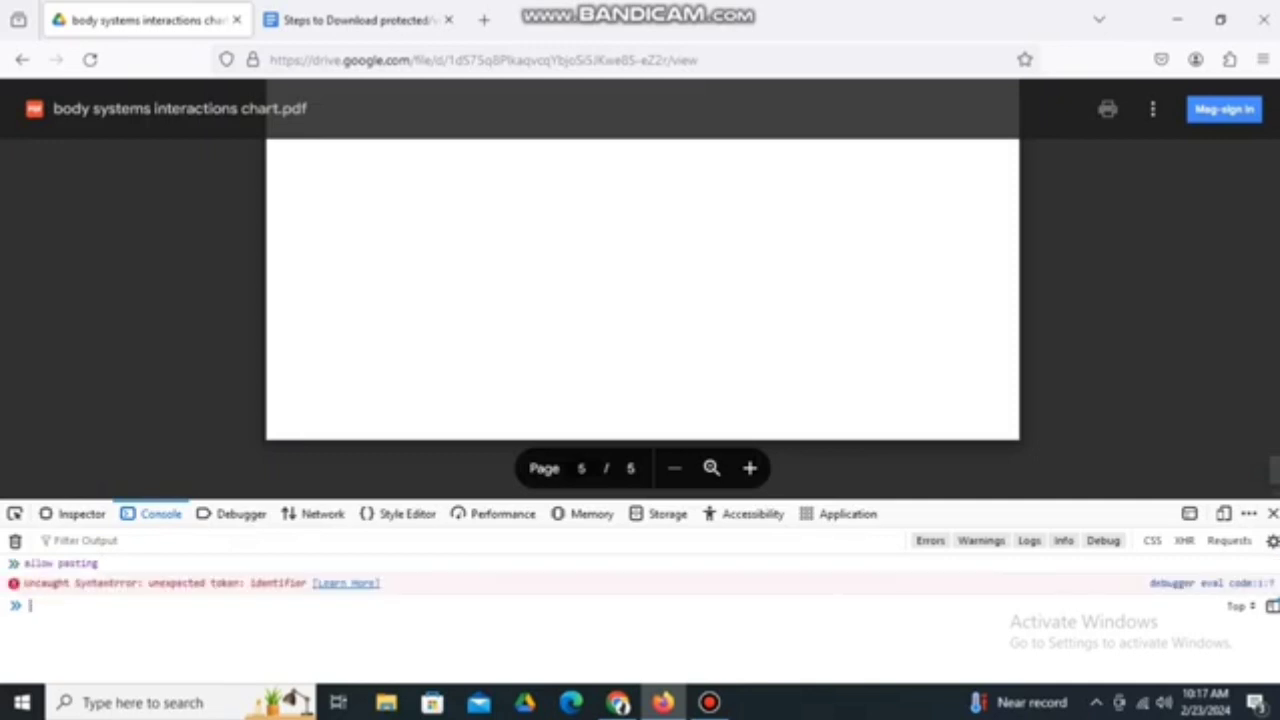
- Paste the jsPDF script into the Firefox console and run it
key("ctrl+v")
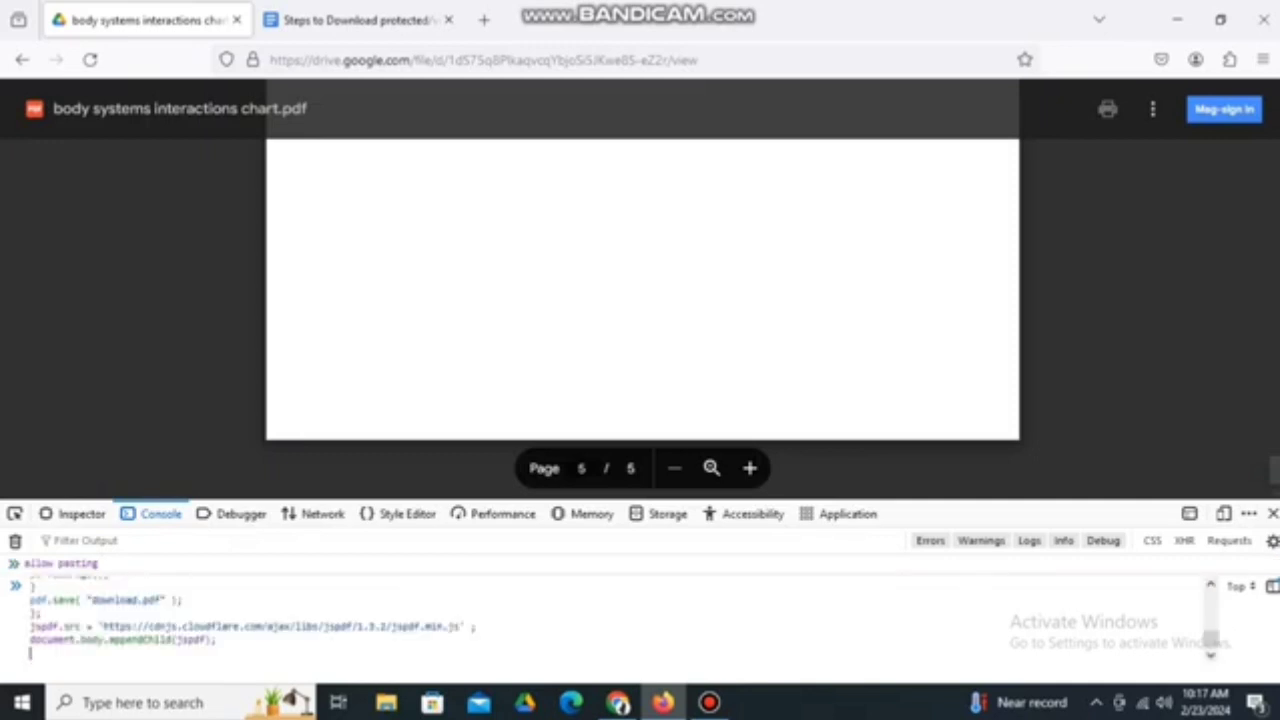
key("Return")
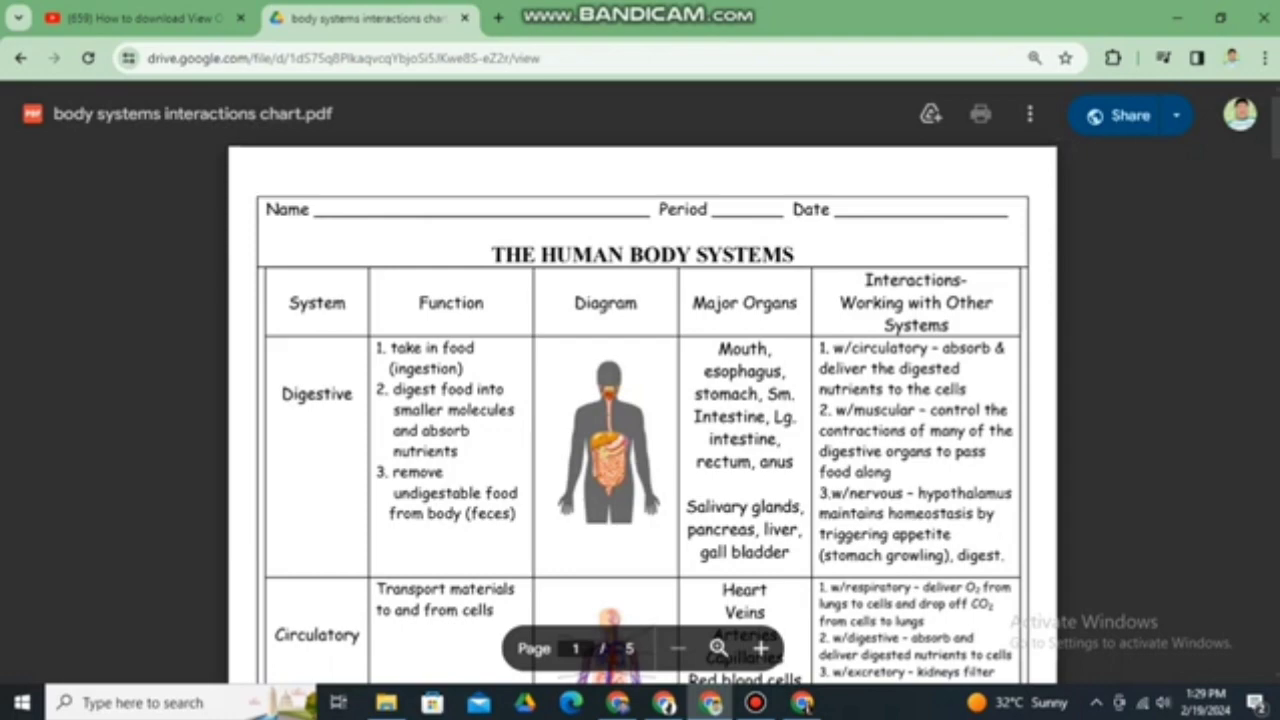
- Open the chart PDF's Details panel and highlight its 'Viewers cannot download' note
scroll(642, 400, "down", 20)
scroll(642, 400, "down", 20)
scroll(642, 400, "down", 15)
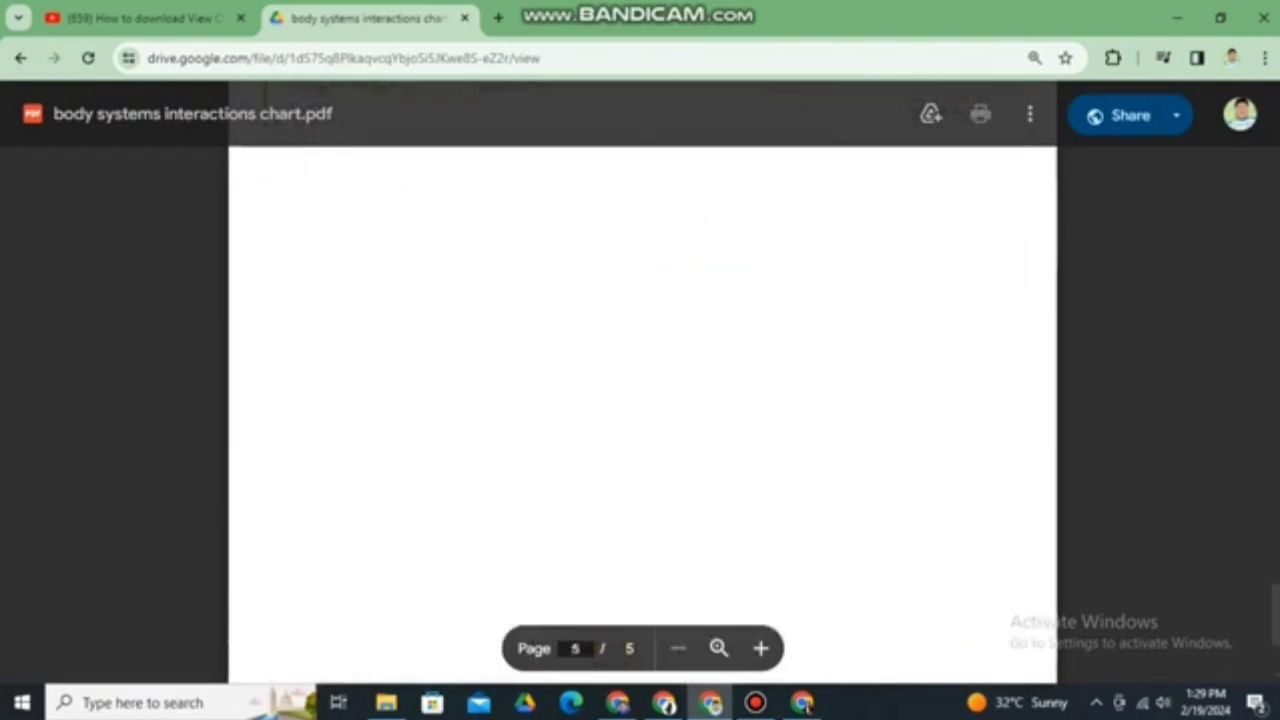
scroll(642, 400, "up", 20)
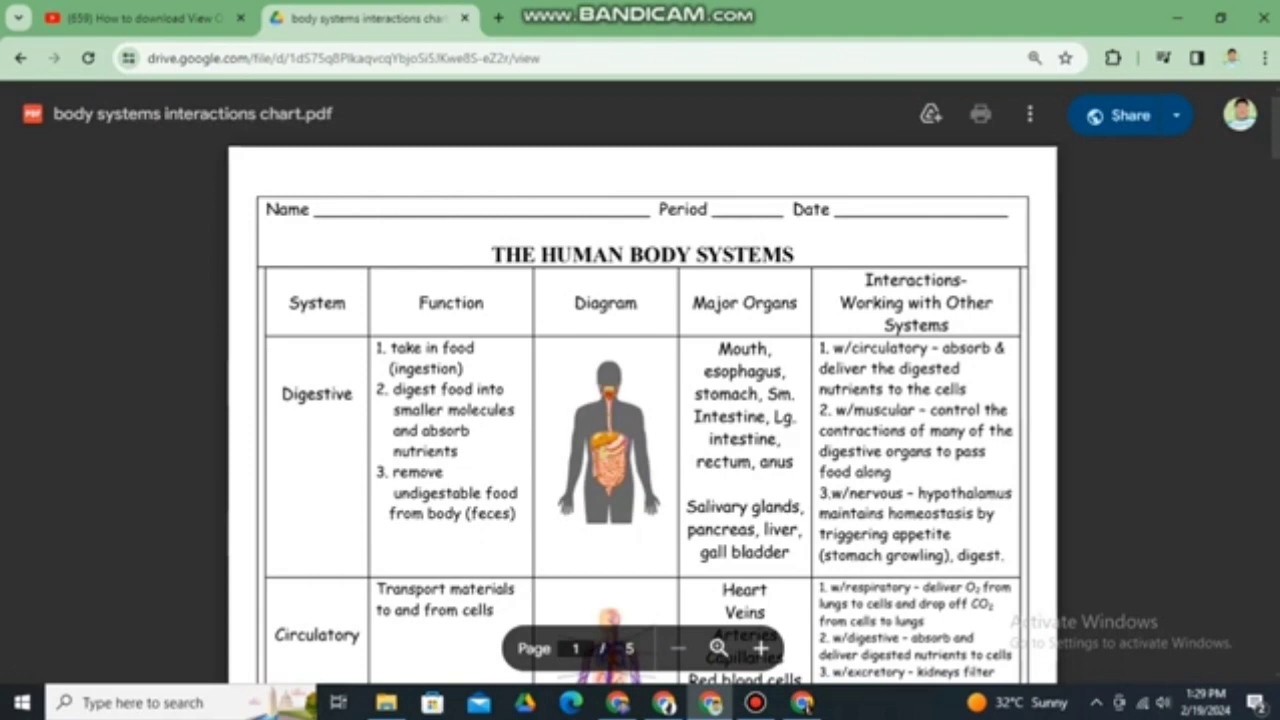
left_click(1029, 114)
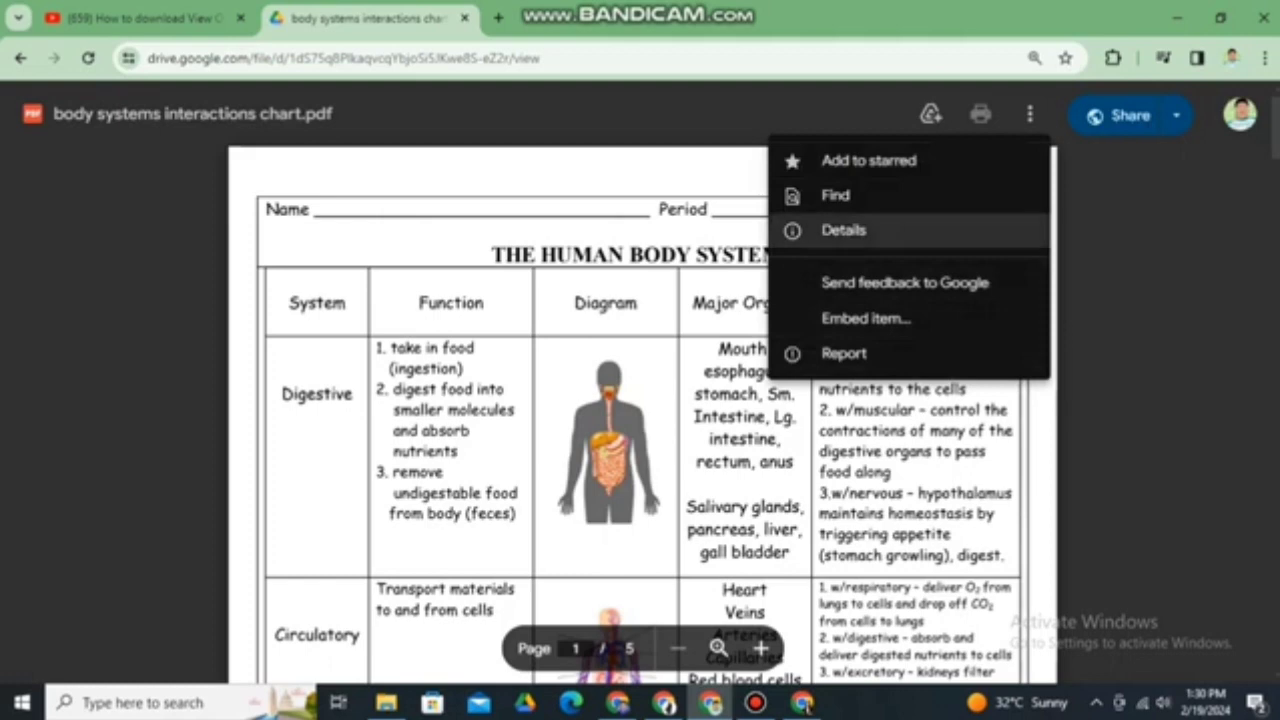
left_click(843, 230)
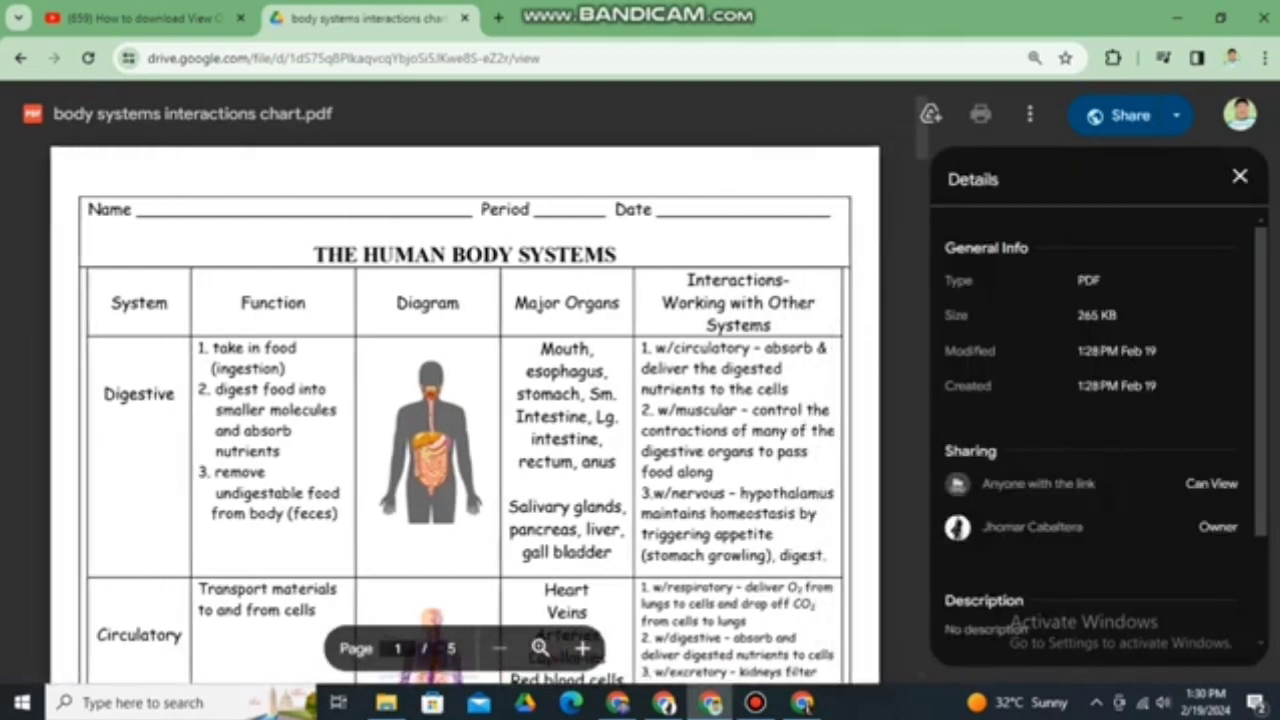
scroll(1100, 420, "down", 2)
scroll(1100, 420, "down", 1)
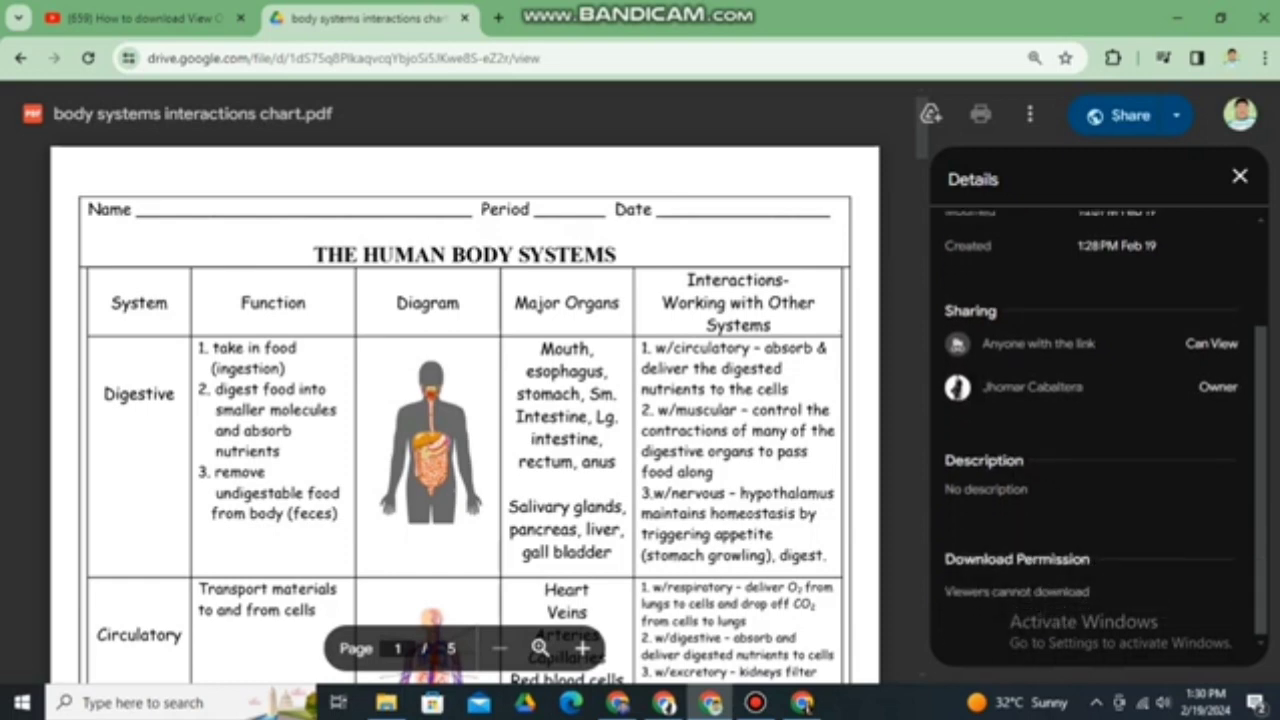
left_click_drag(945, 591, 1090, 591)
- In a new tab, go to Google and search for 'findgrep app' via the suggestion
key("ctrl+t")
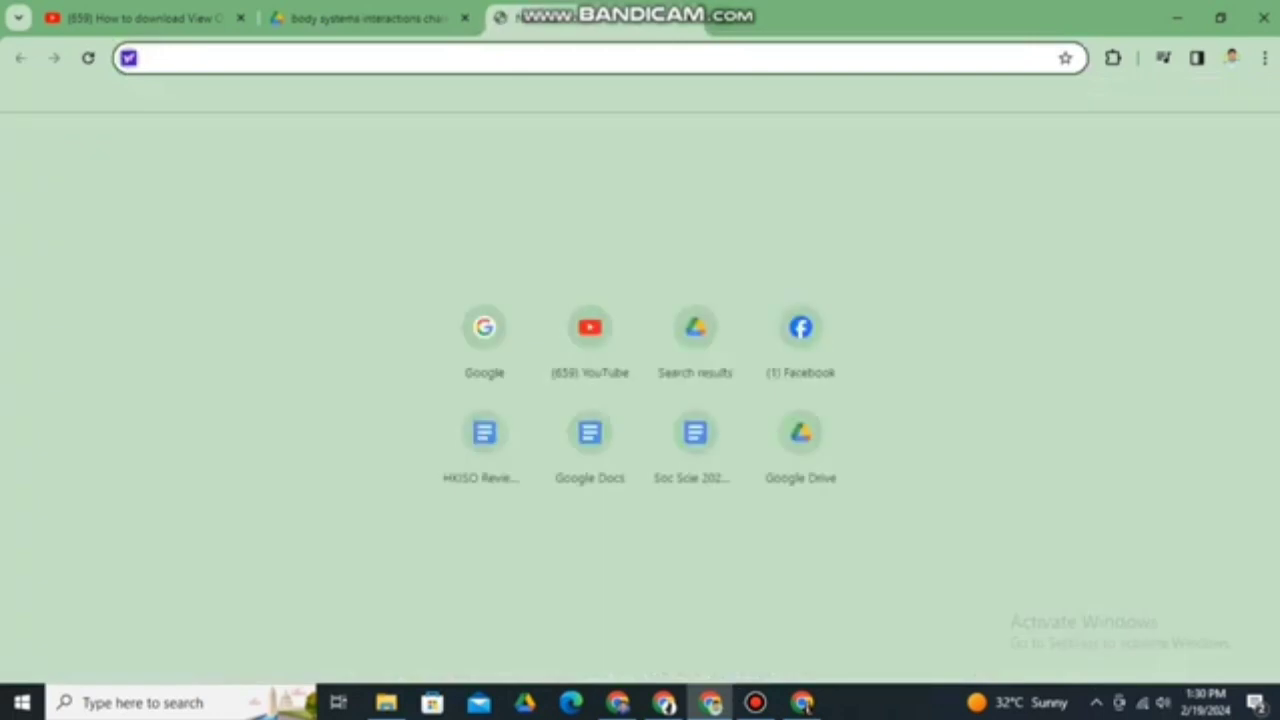
type("go")
key("Return")
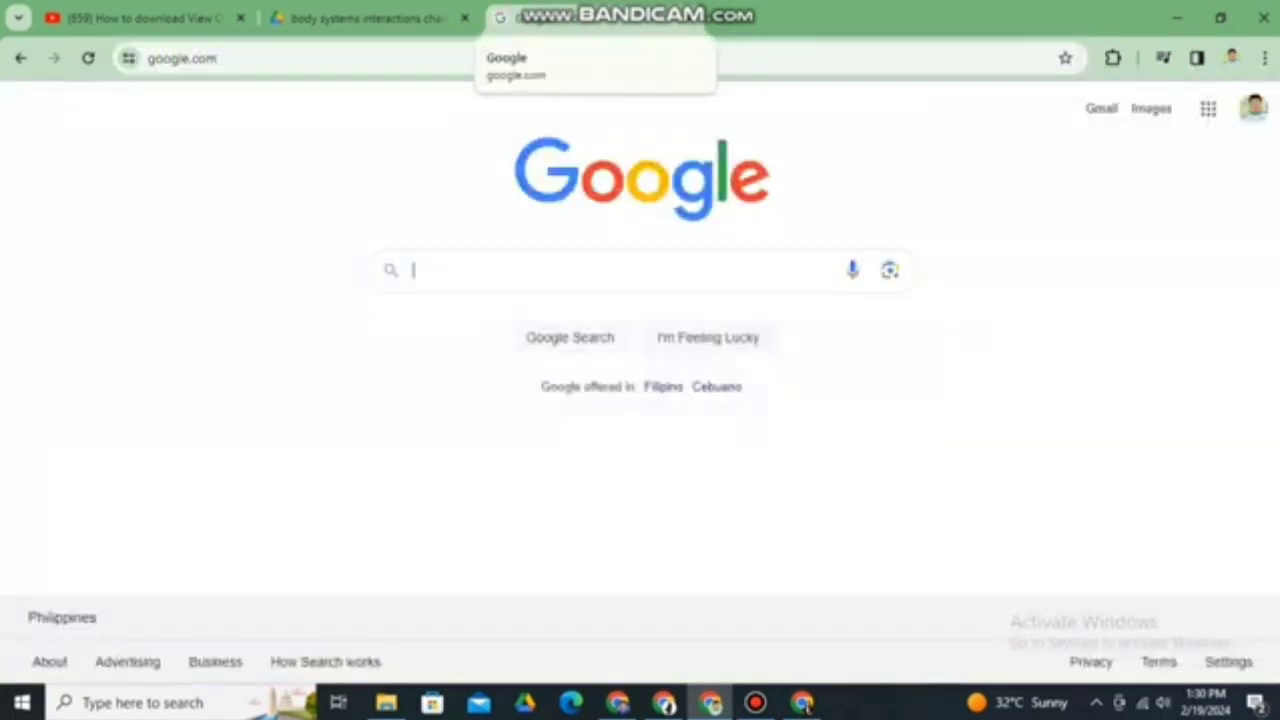
type("find")
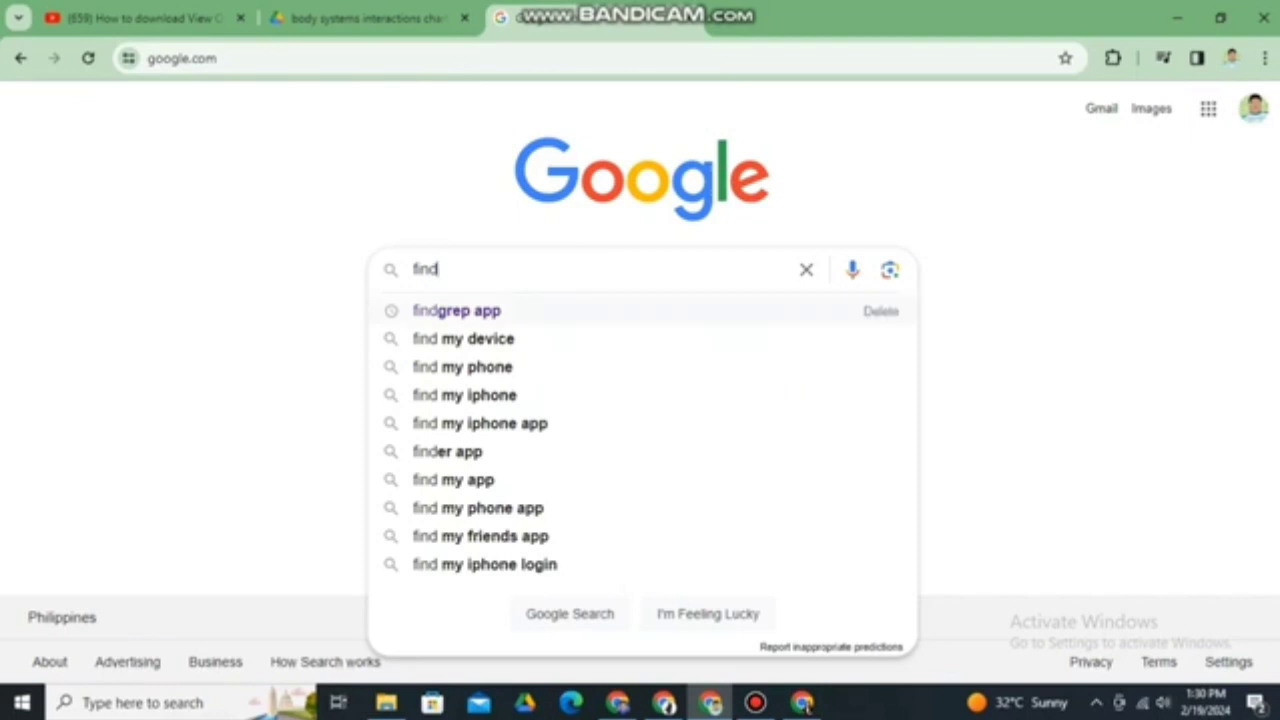
left_click(456, 310)
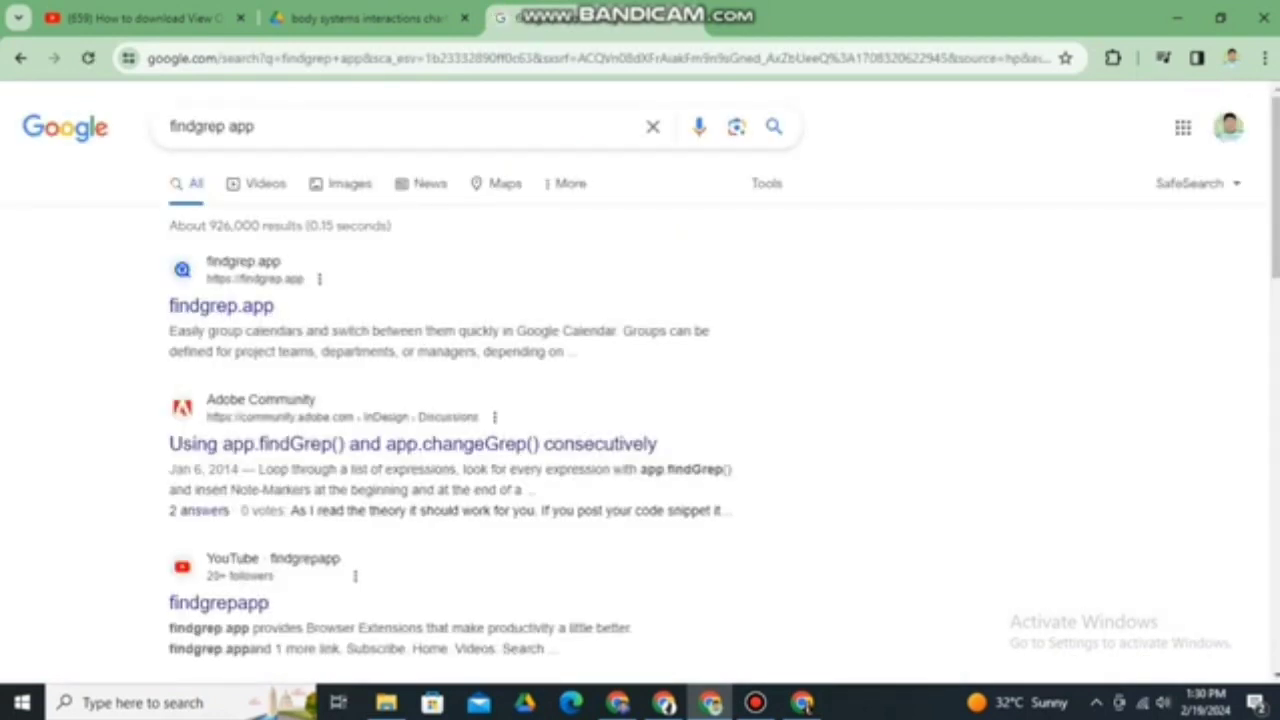
- Open the findgrep.app site from the results and scroll down through its listings
left_click(221, 306)
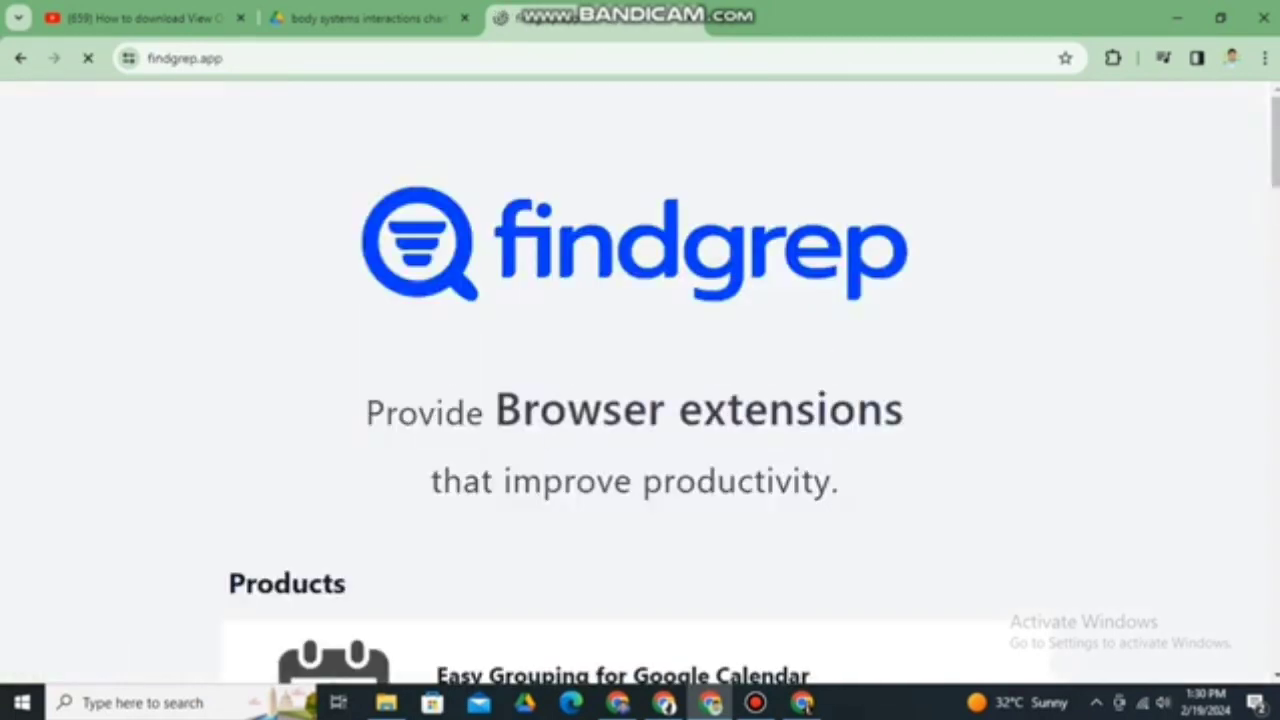
scroll(640, 380, "down", 3)
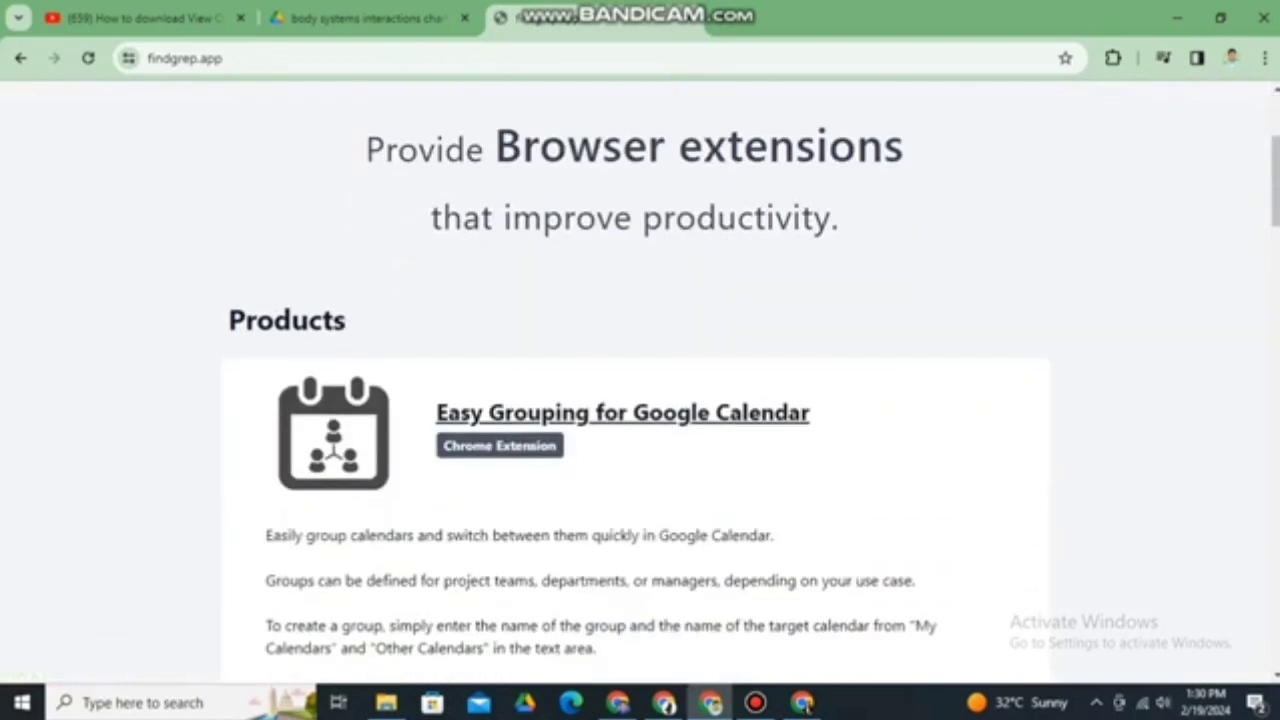
scroll(640, 380, "down", 3)
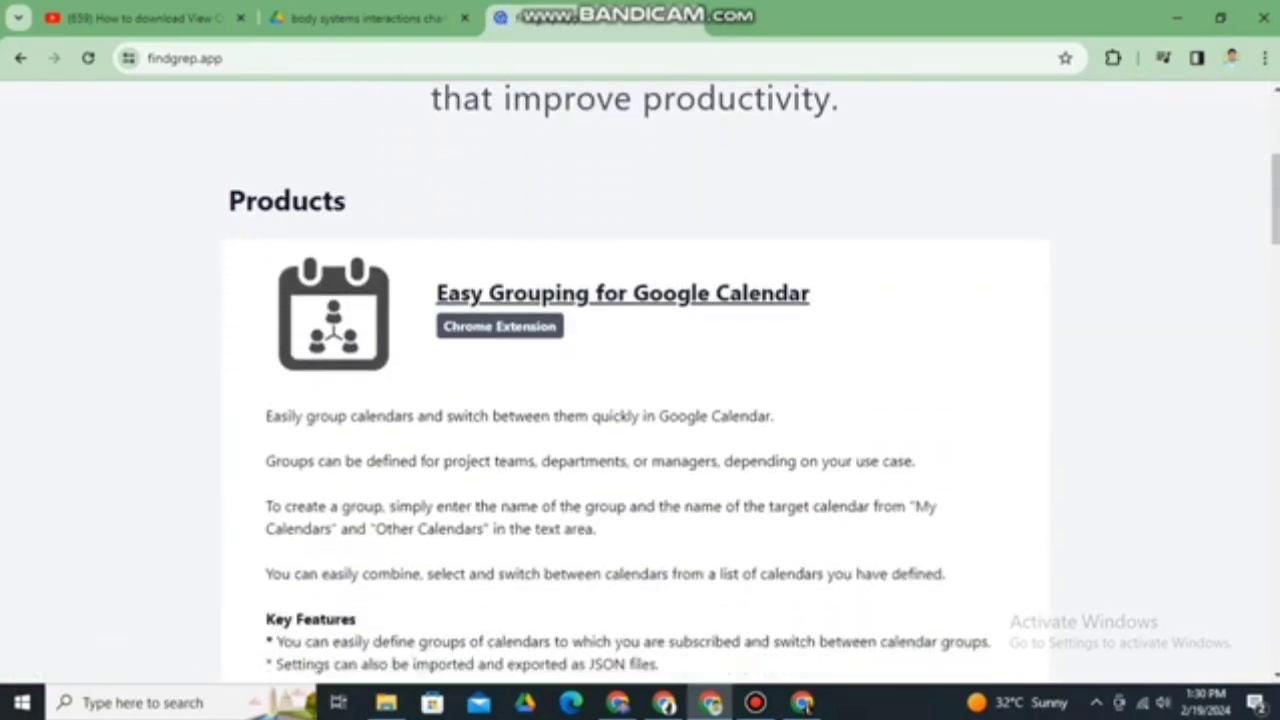
scroll(640, 385, "down", 7)
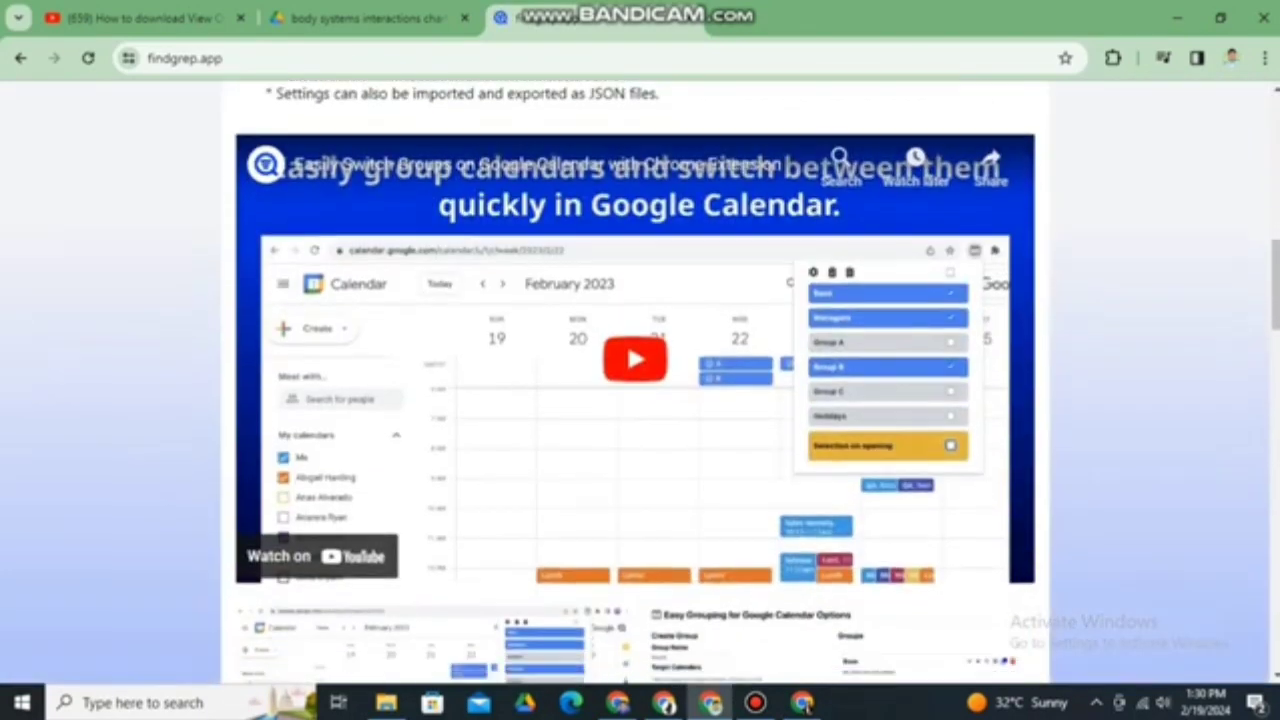
scroll(640, 385, "down", 5)
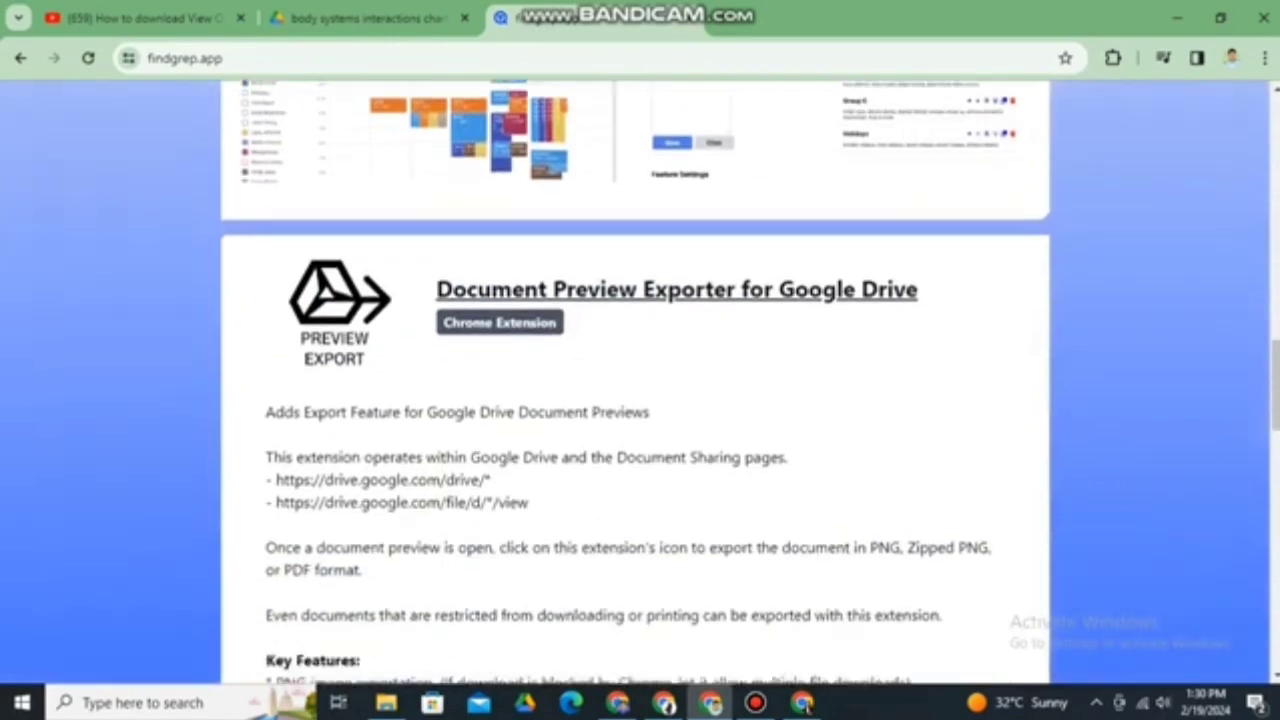
scroll(640, 385, "down", 8)
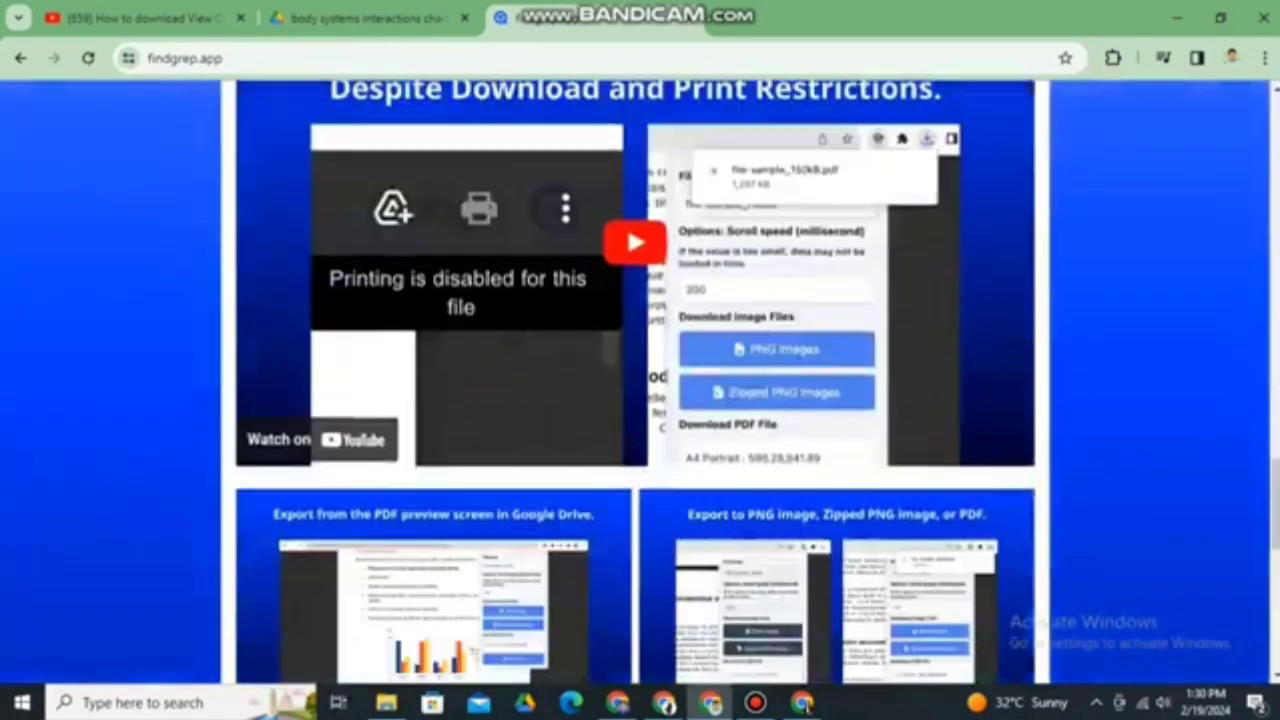
scroll(640, 385, "down", 8)
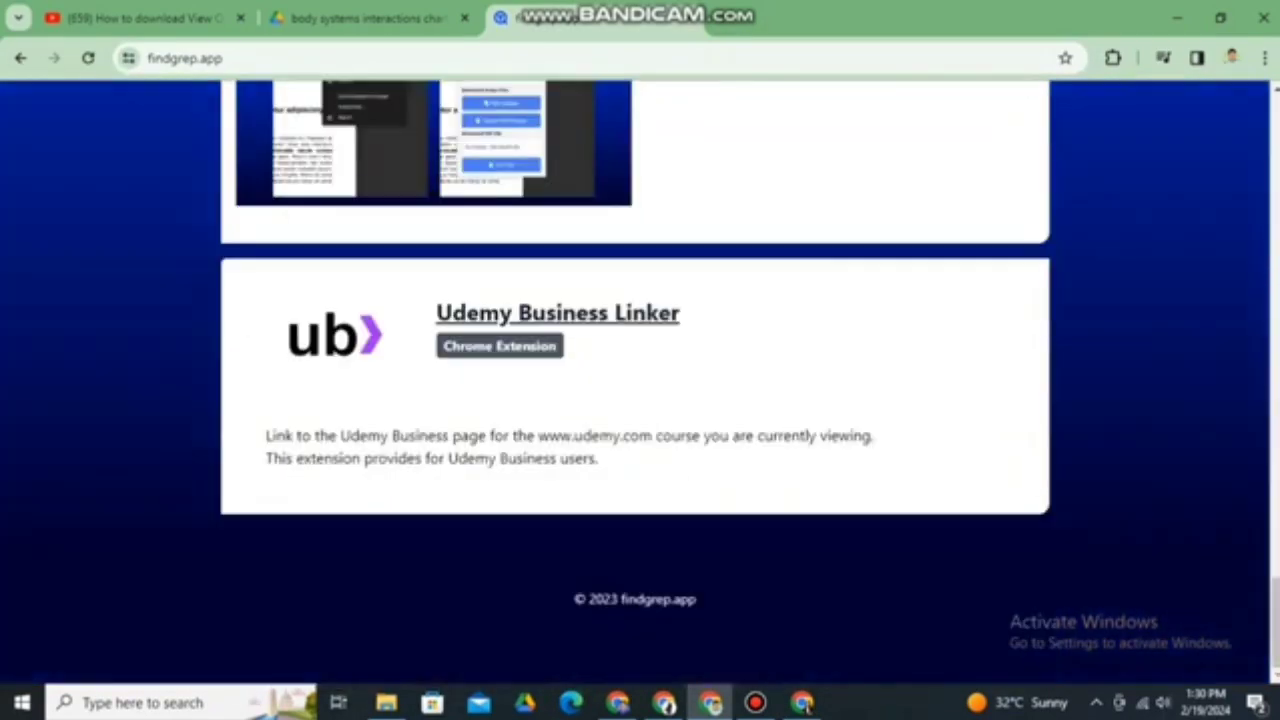
- Locate the Document Preview Exporter for Google Drive card and open its Chrome Extension link
scroll(640, 385, "up", 10)
scroll(640, 385, "up", 15)
scroll(640, 385, "down", 1)
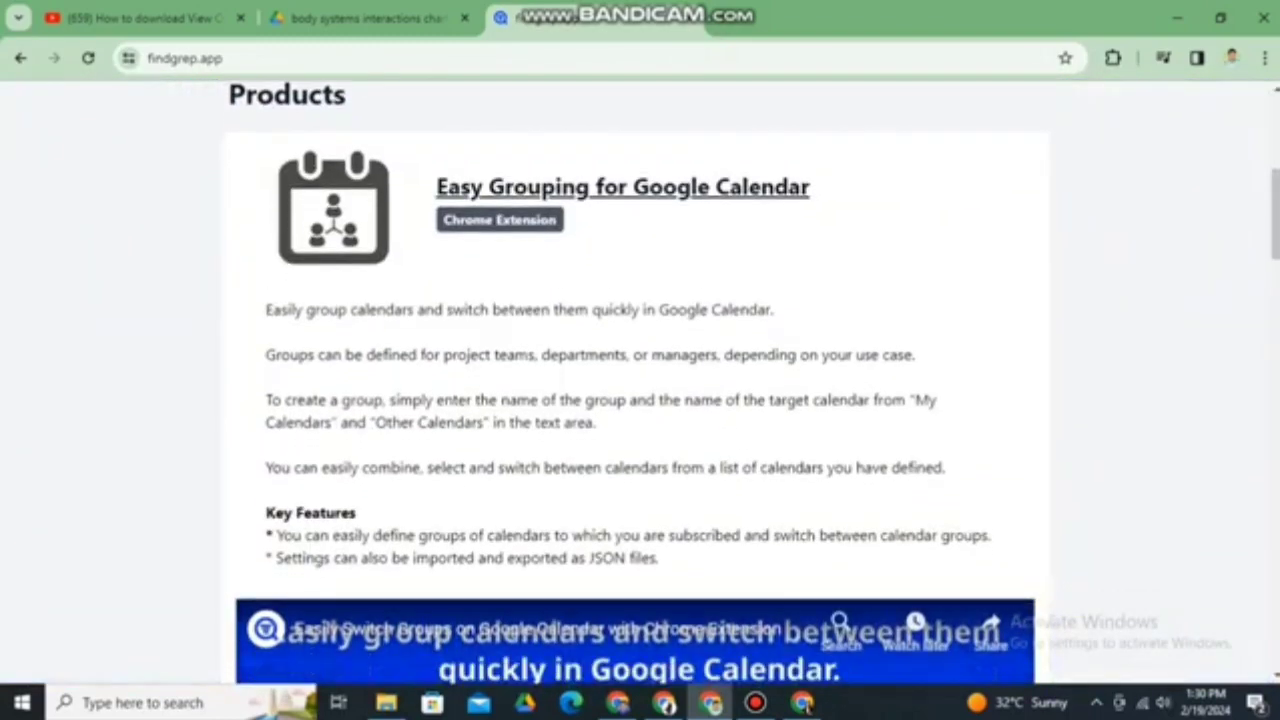
scroll(640, 385, "up", 3)
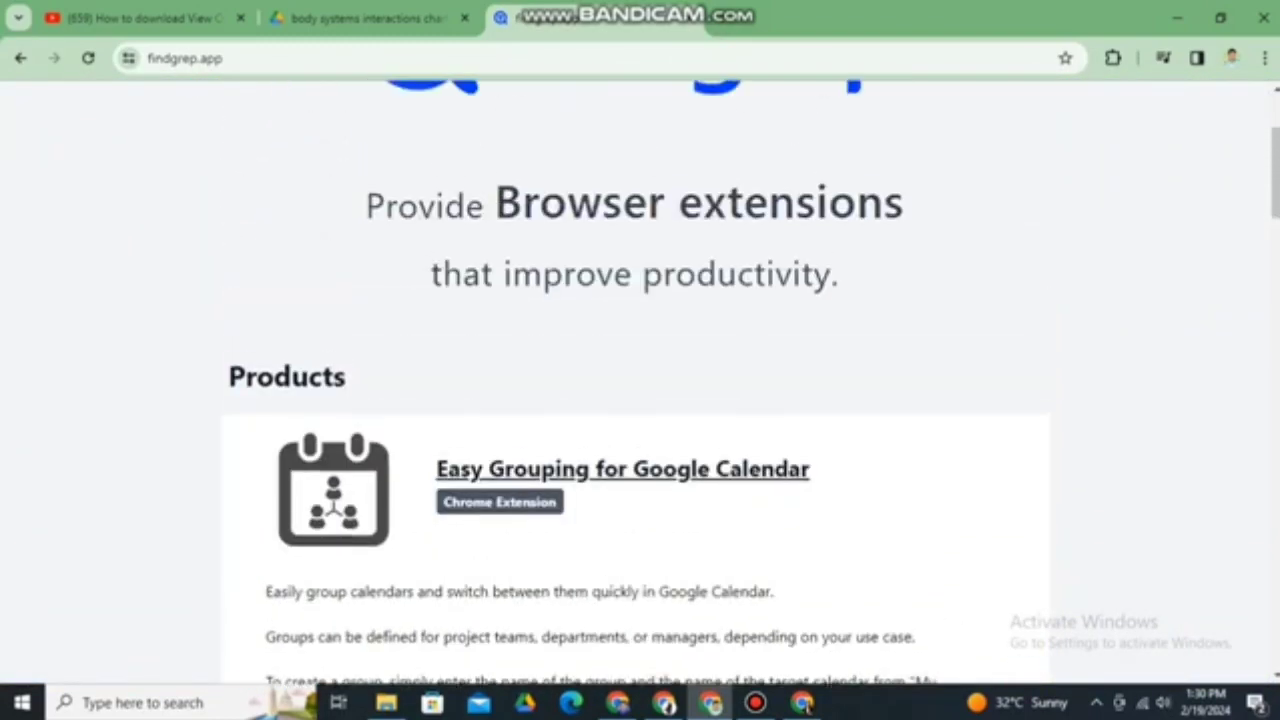
scroll(640, 385, "down", 1)
scroll(640, 385, "down", 6)
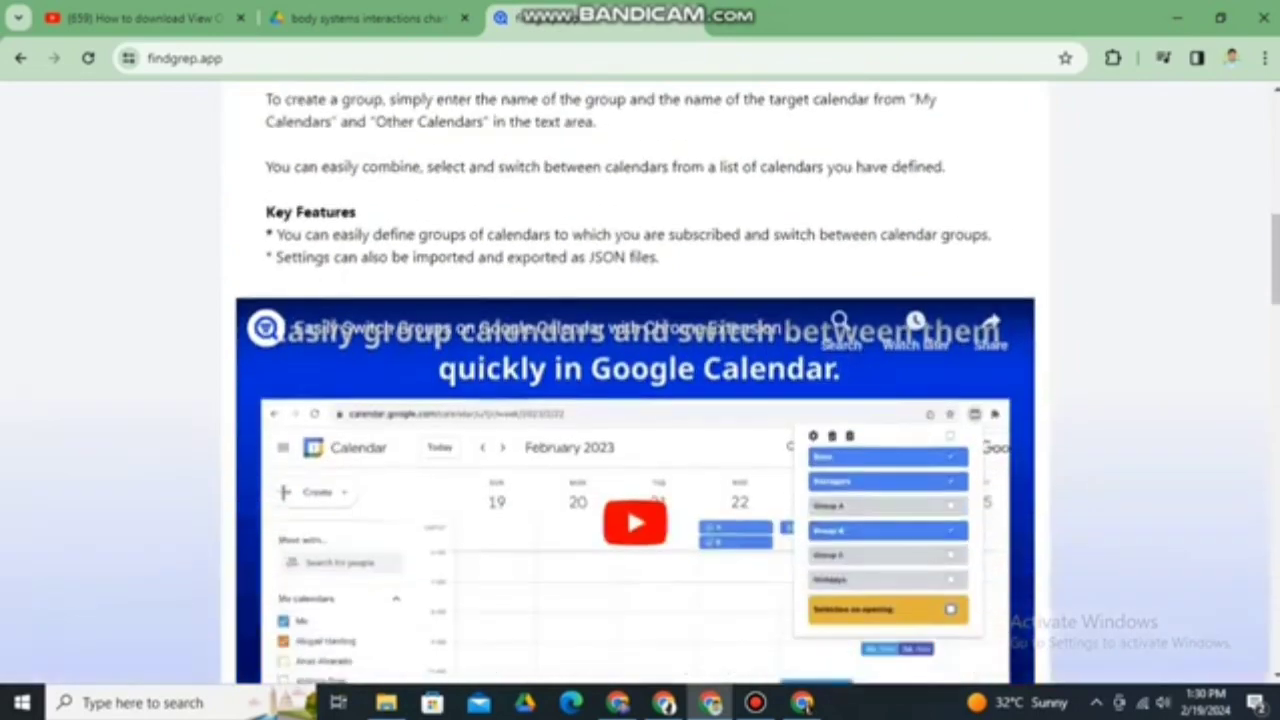
scroll(640, 385, "down", 10)
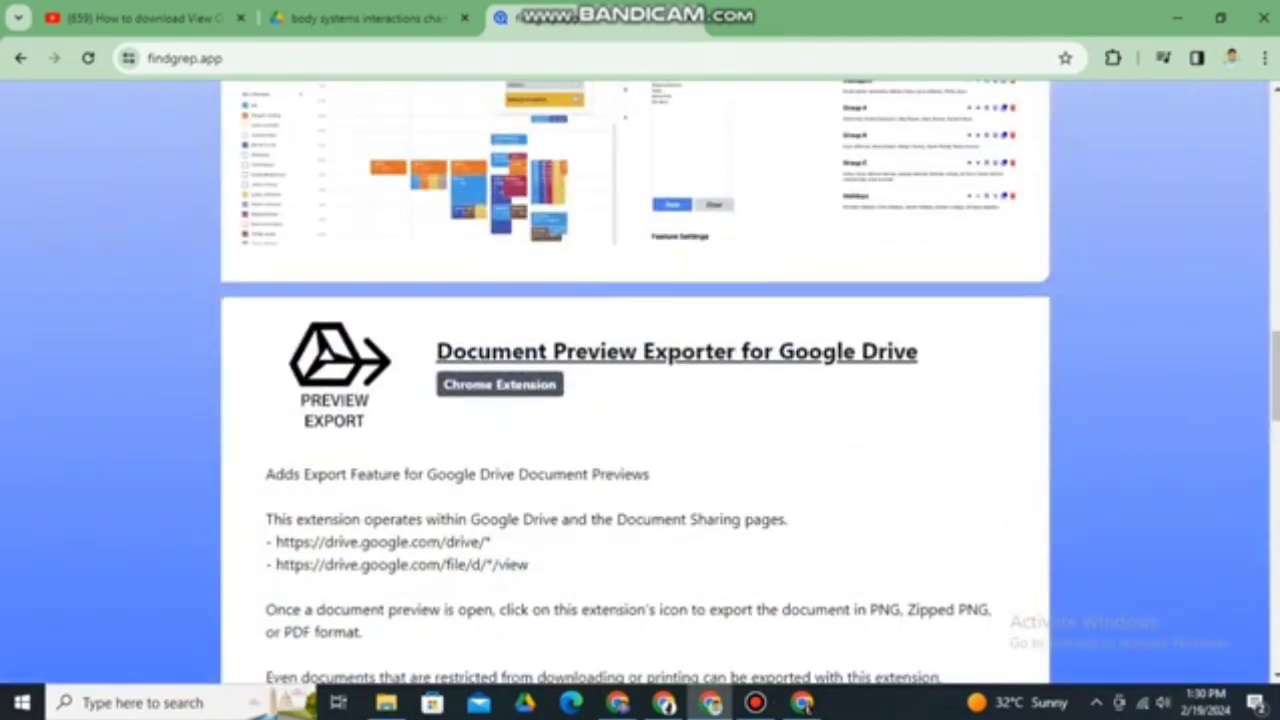
scroll(640, 385, "down", 1)
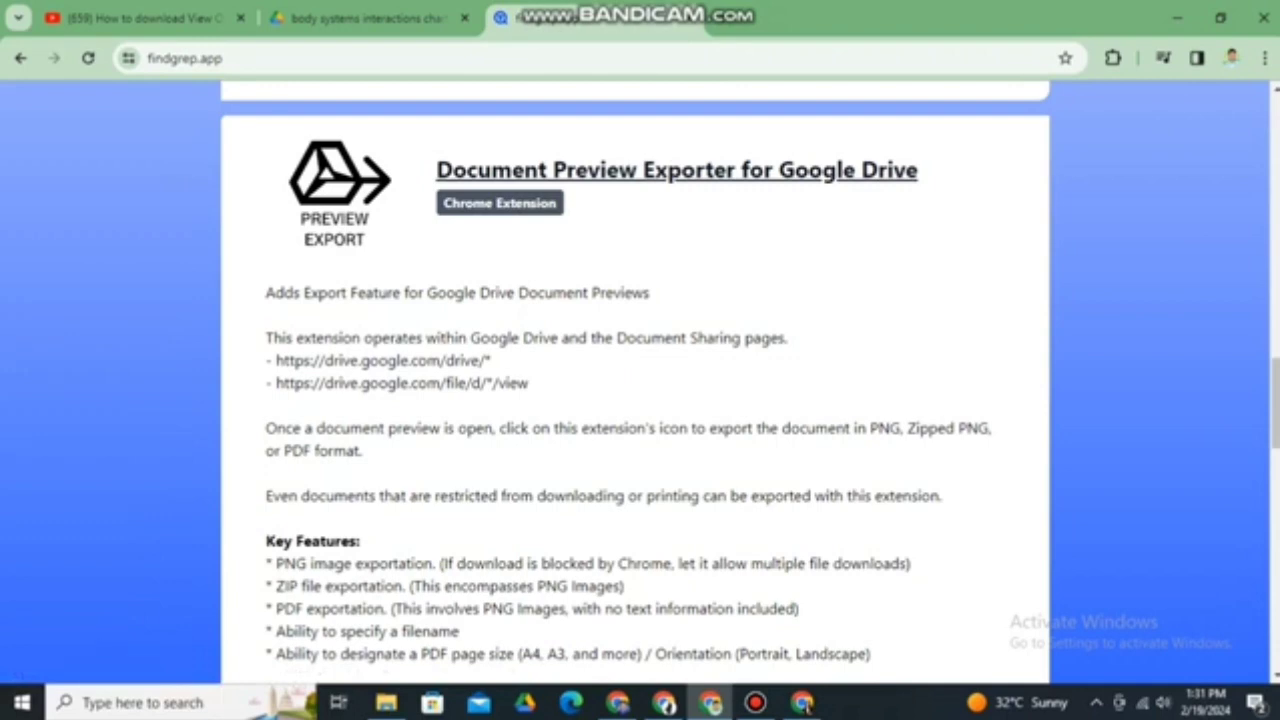
double_click(526, 203)
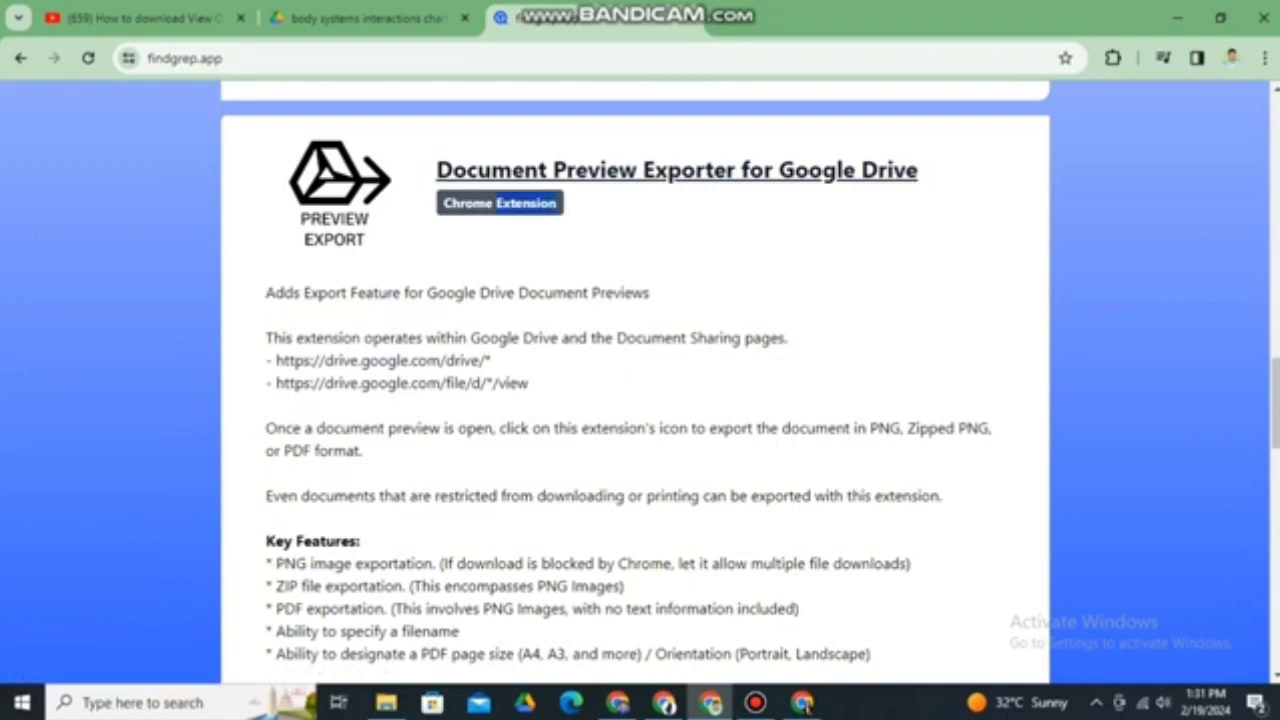
- Add Document Preview Exporter for Google Drive to Chrome, then return to the Drive chart PDF tab
left_click(526, 203)
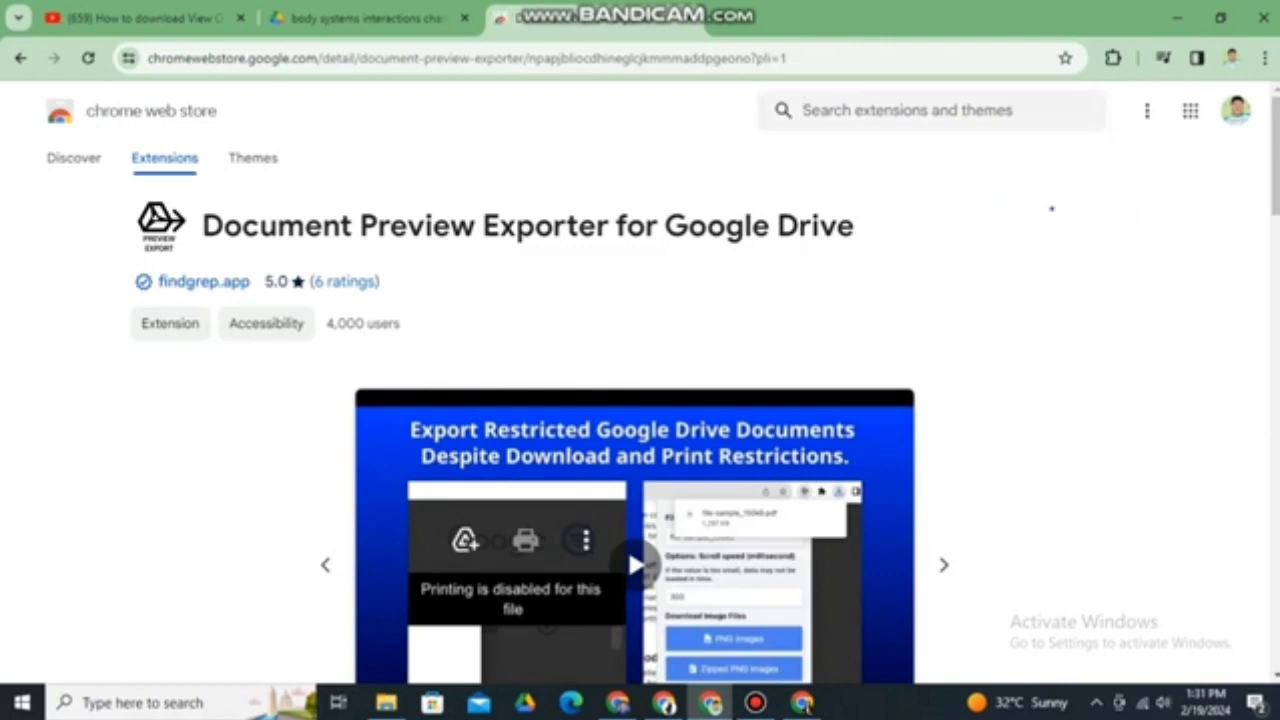
left_click(1052, 222)
left_click(705, 226)
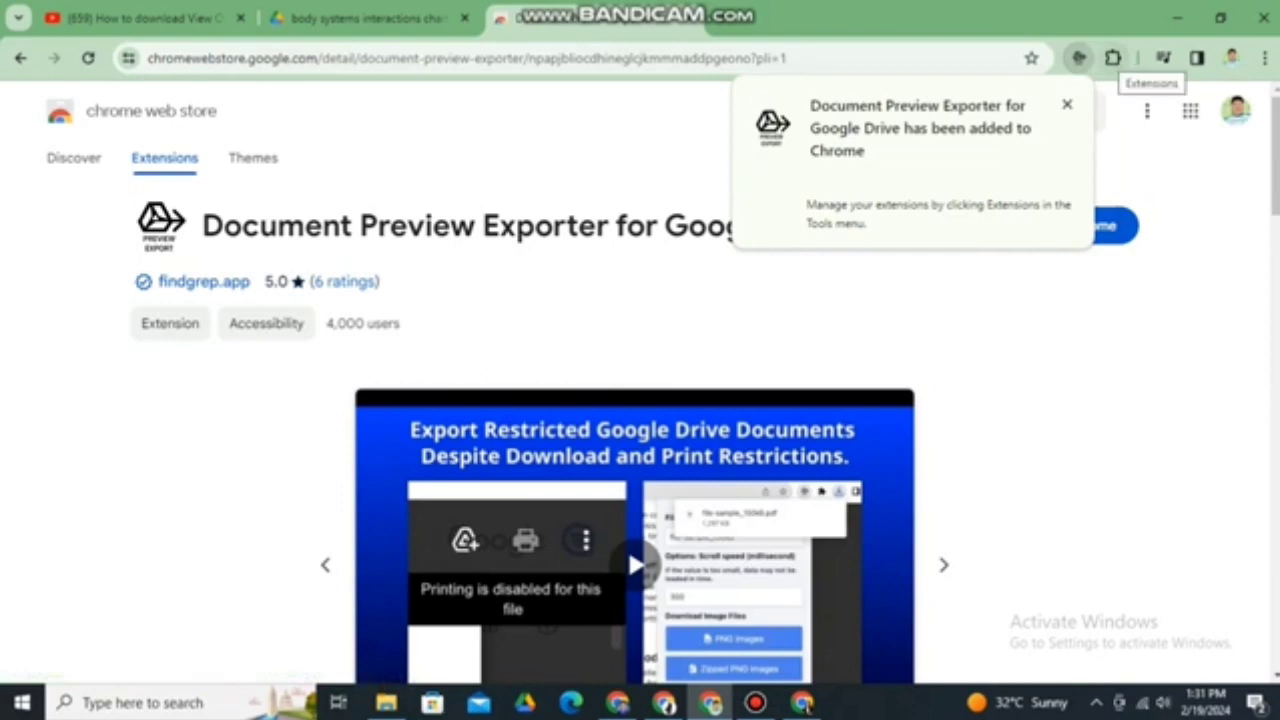
left_click(1113, 58)
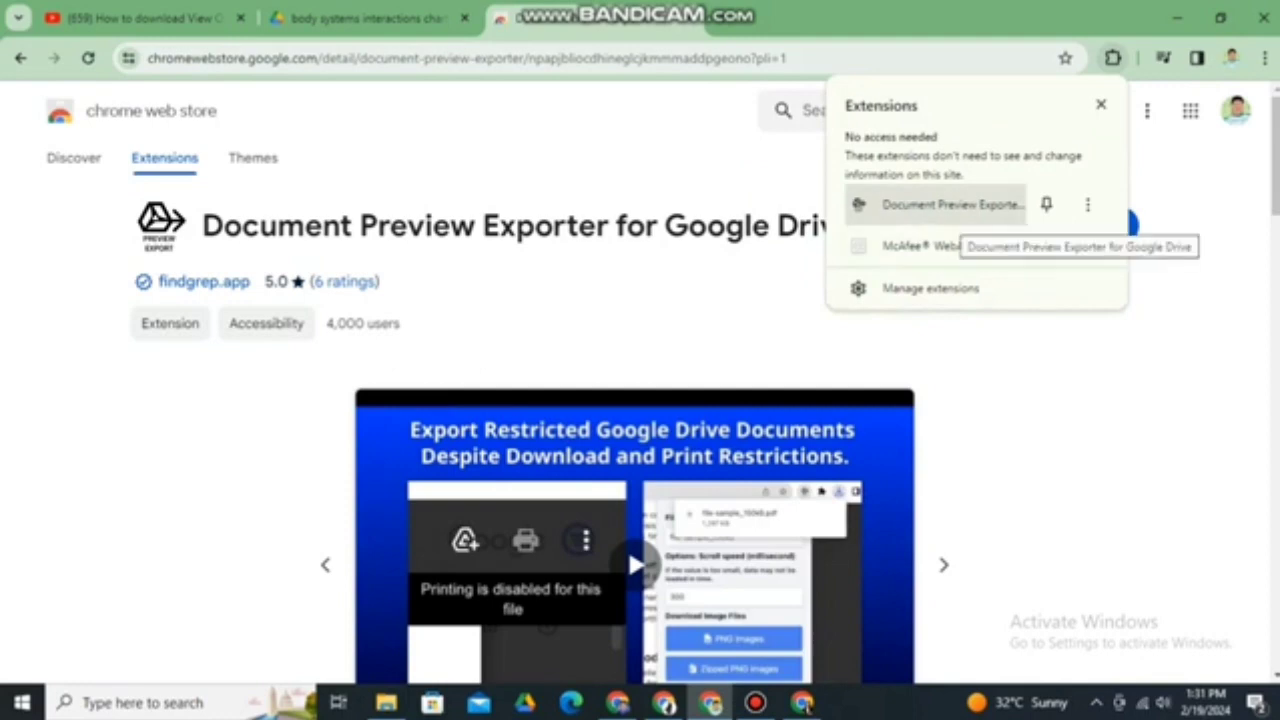
left_click(365, 18)
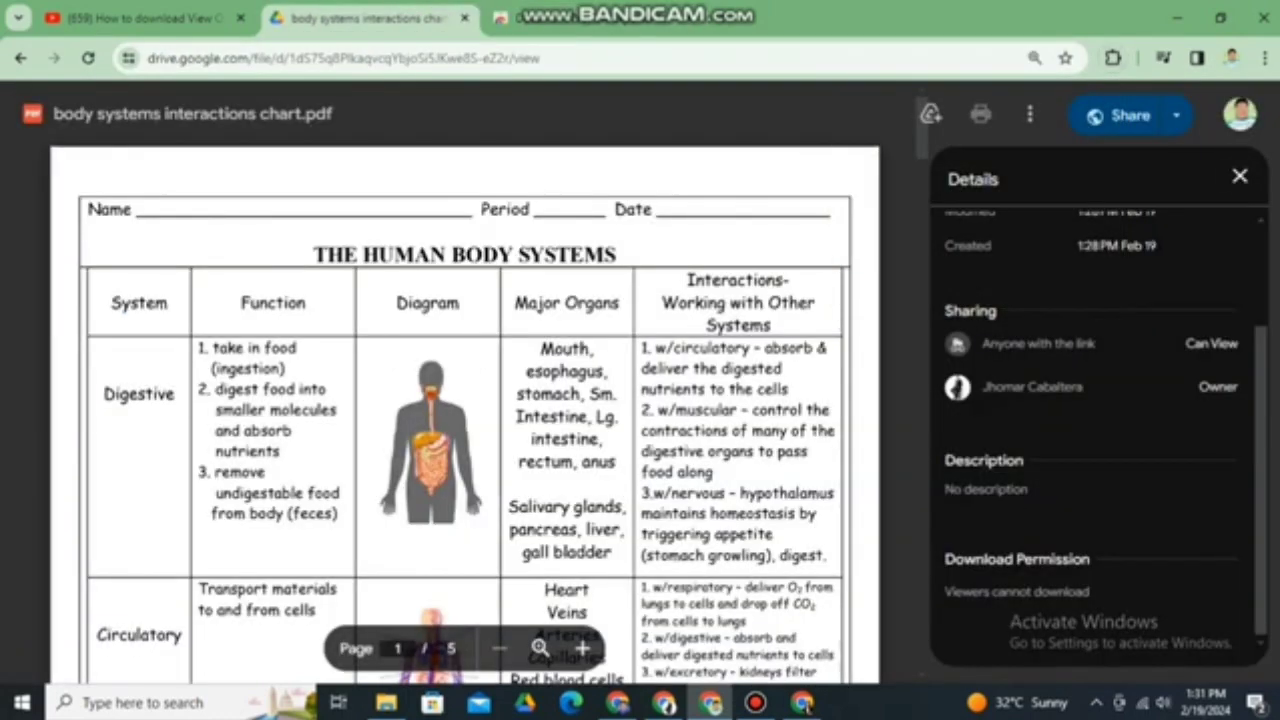
- Close the file Details panel and open the Document Preview Exporter popup
left_click(1240, 176)
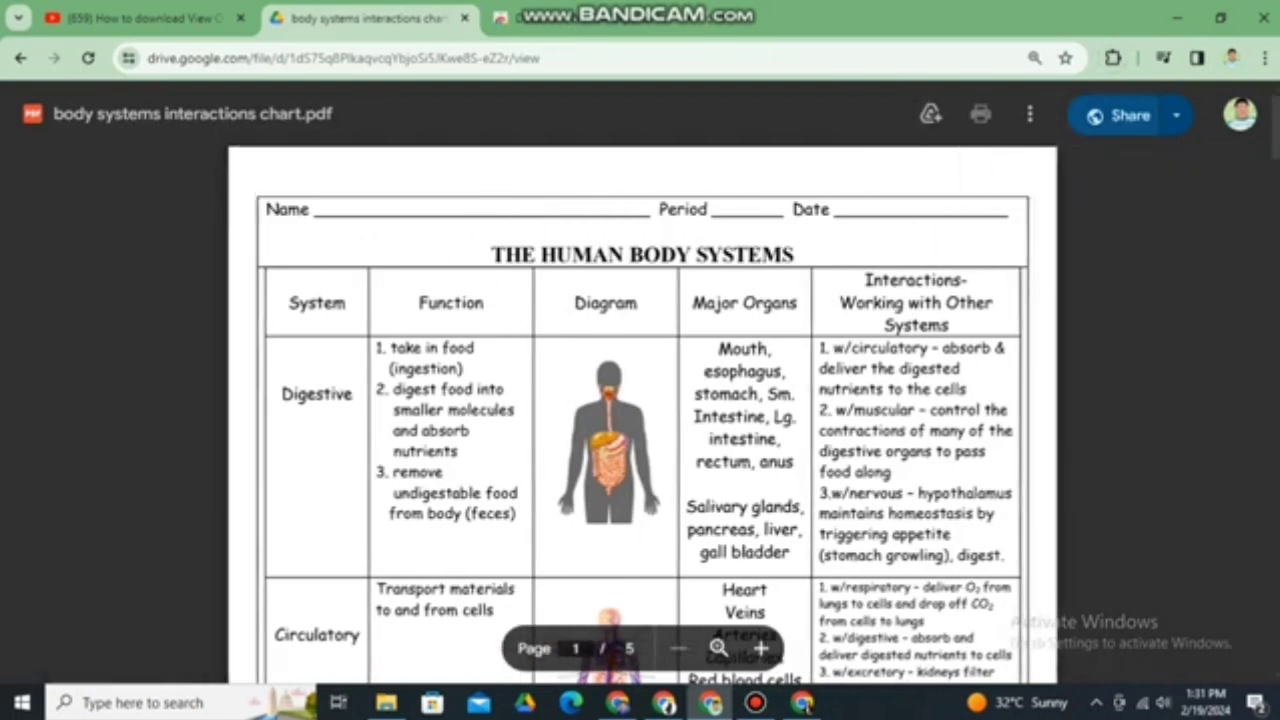
left_click(1112, 57)
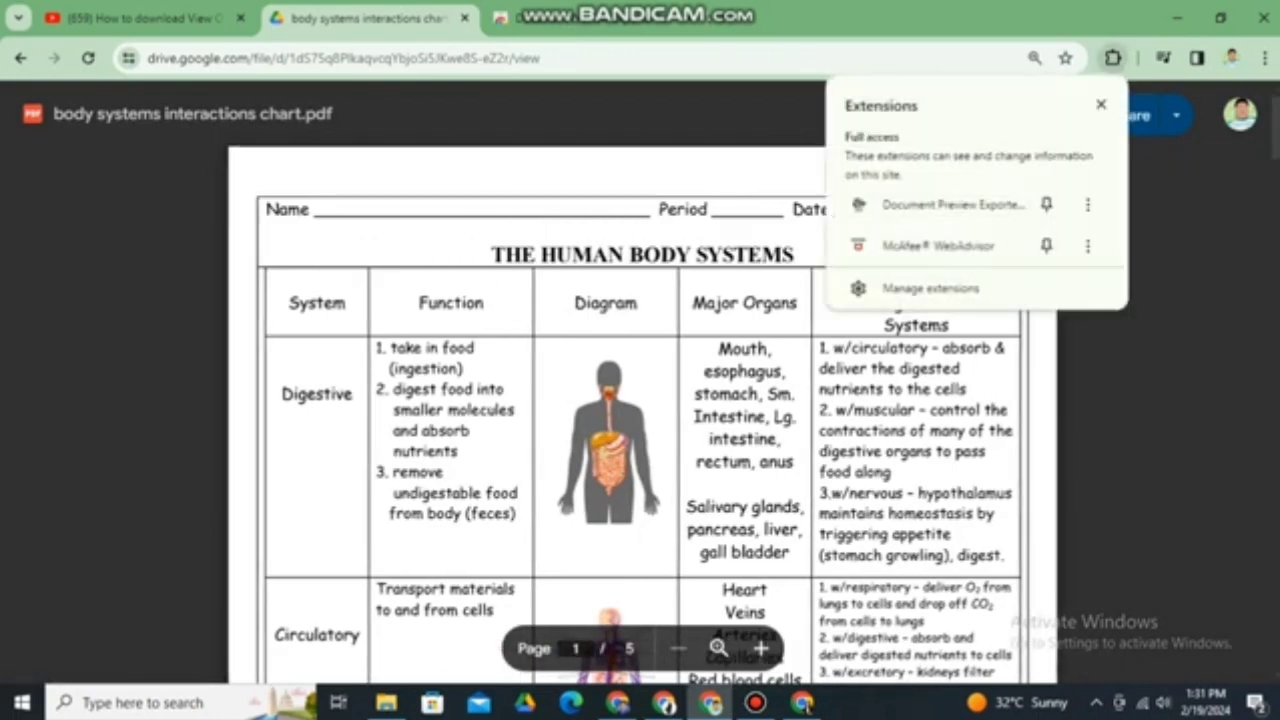
left_click(950, 204)
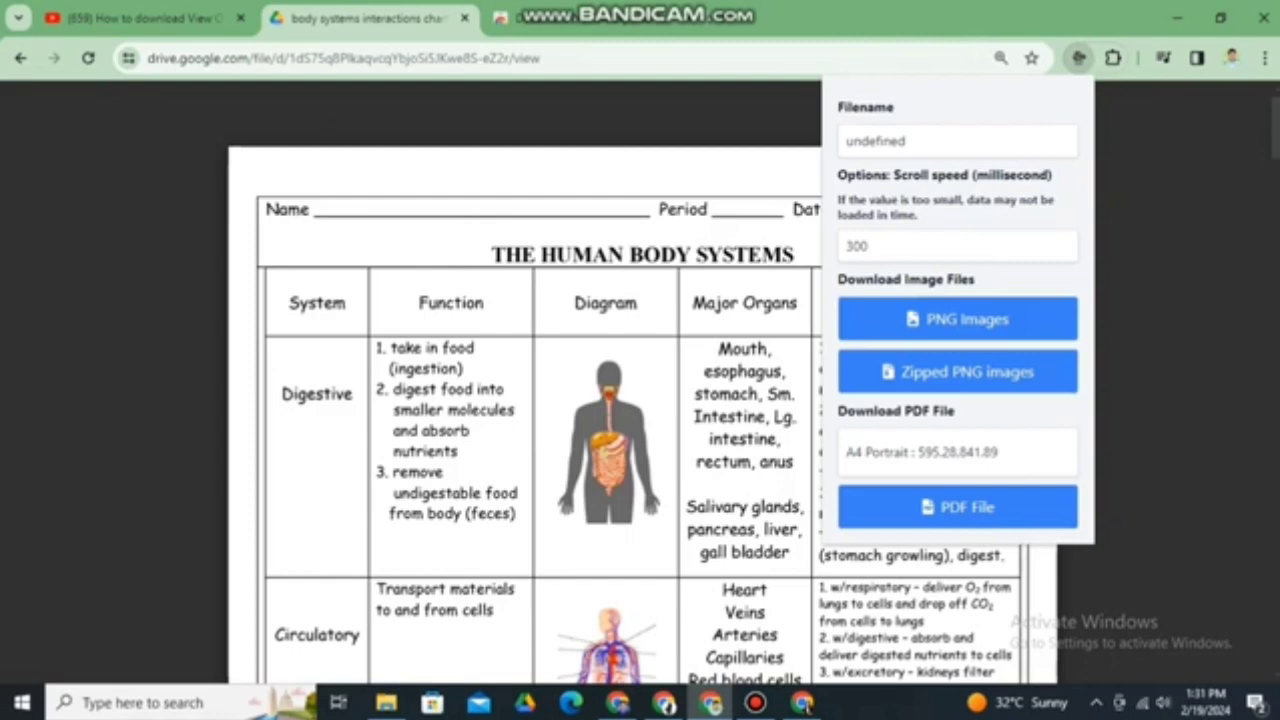
left_click(906, 141)
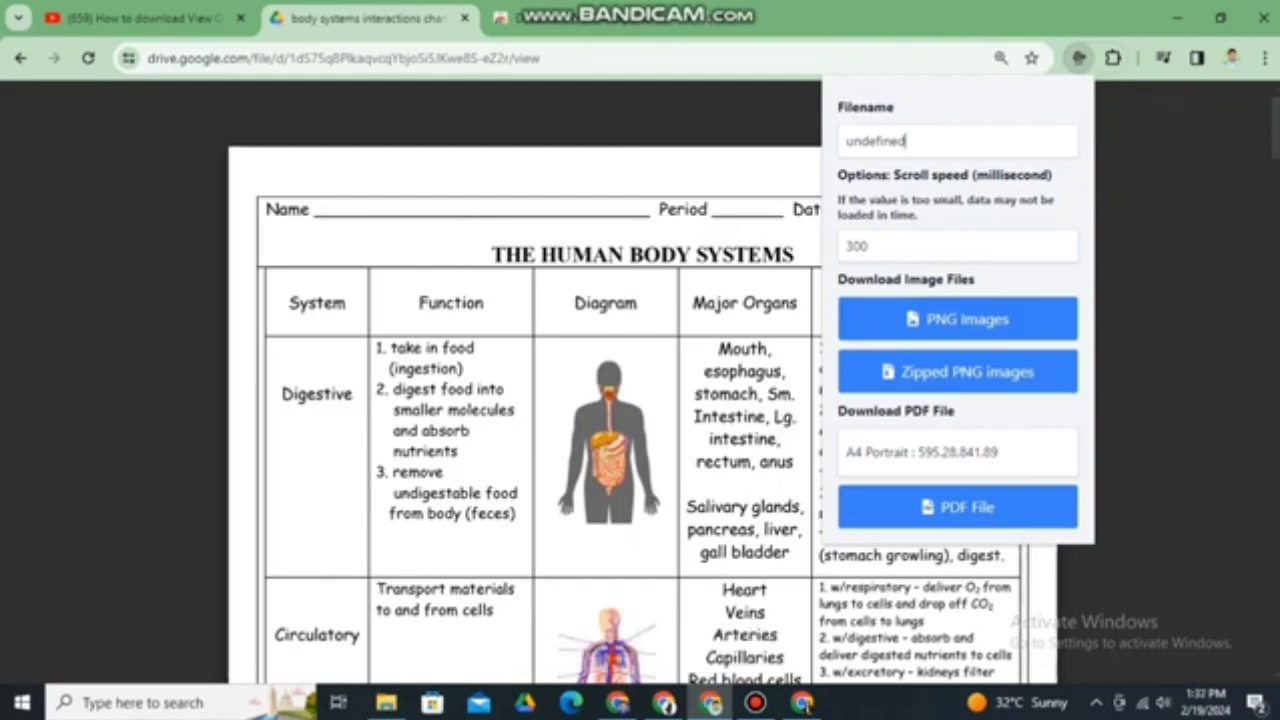
left_click_drag(837, 411, 956, 411)
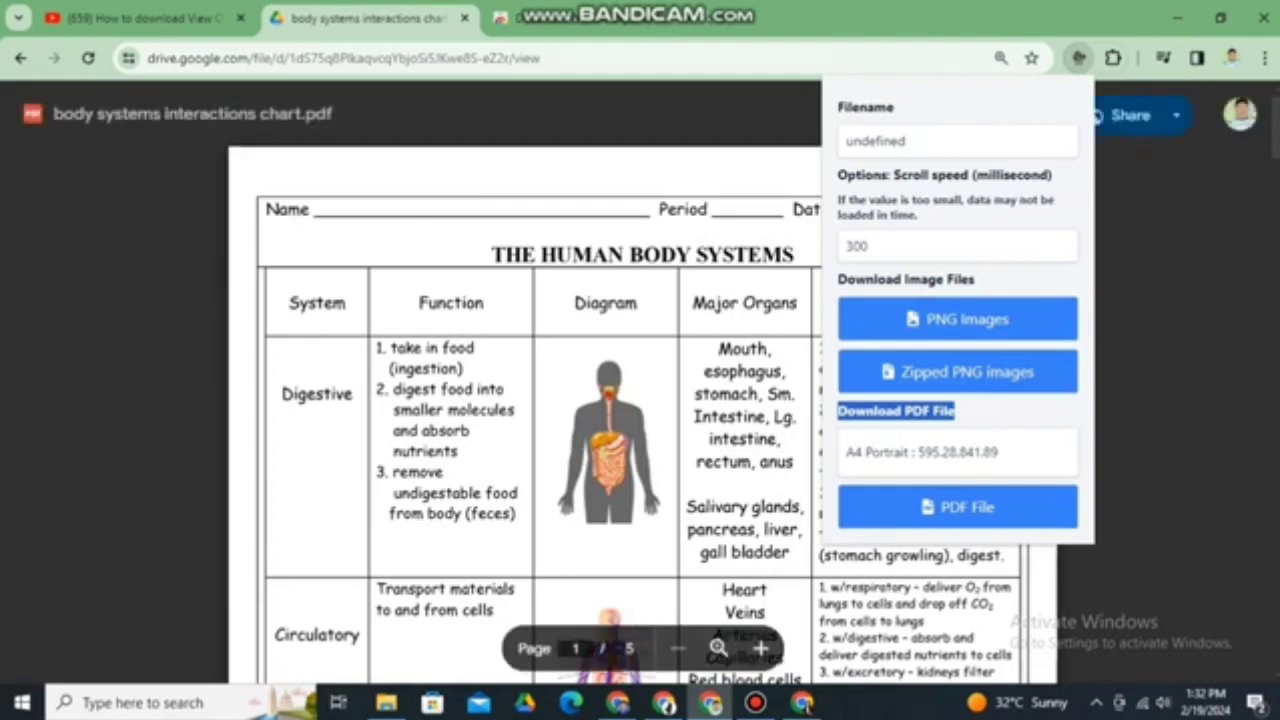
- Scroll through all 5 chart pages, reopen the exporter, then reload the Drive preview
scroll(640, 400, "down", 10)
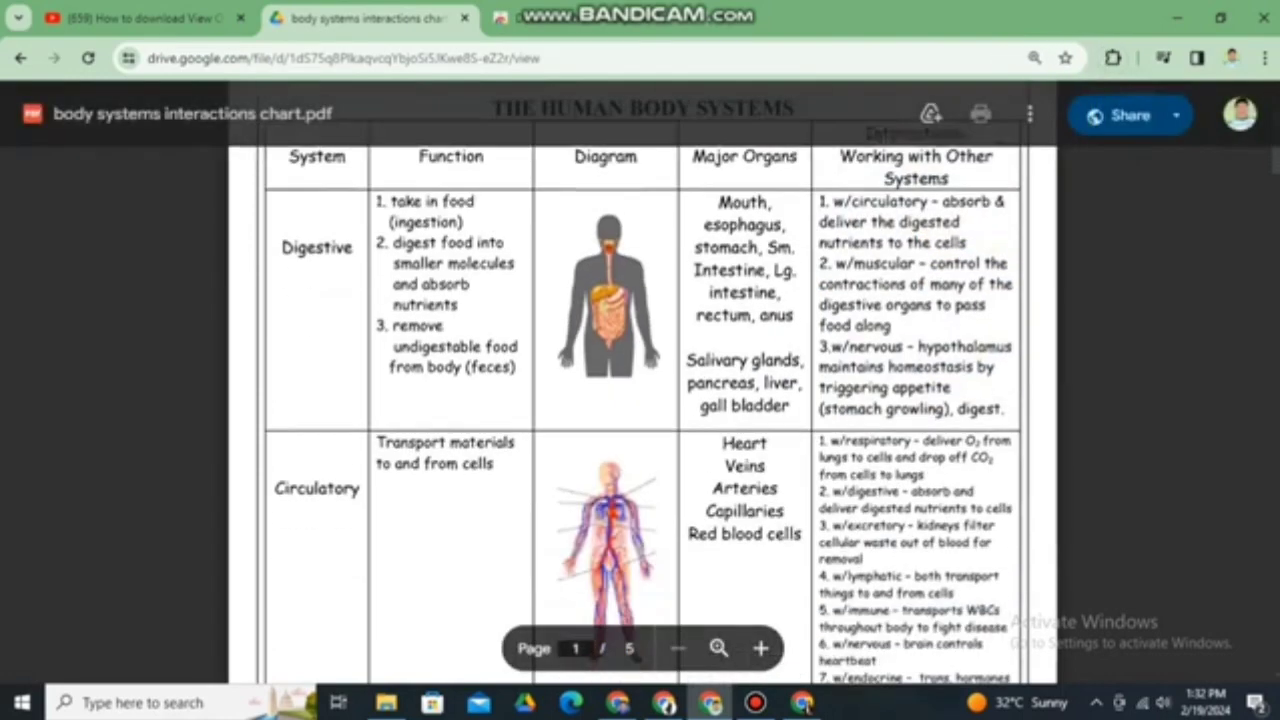
scroll(640, 400, "down", 15)
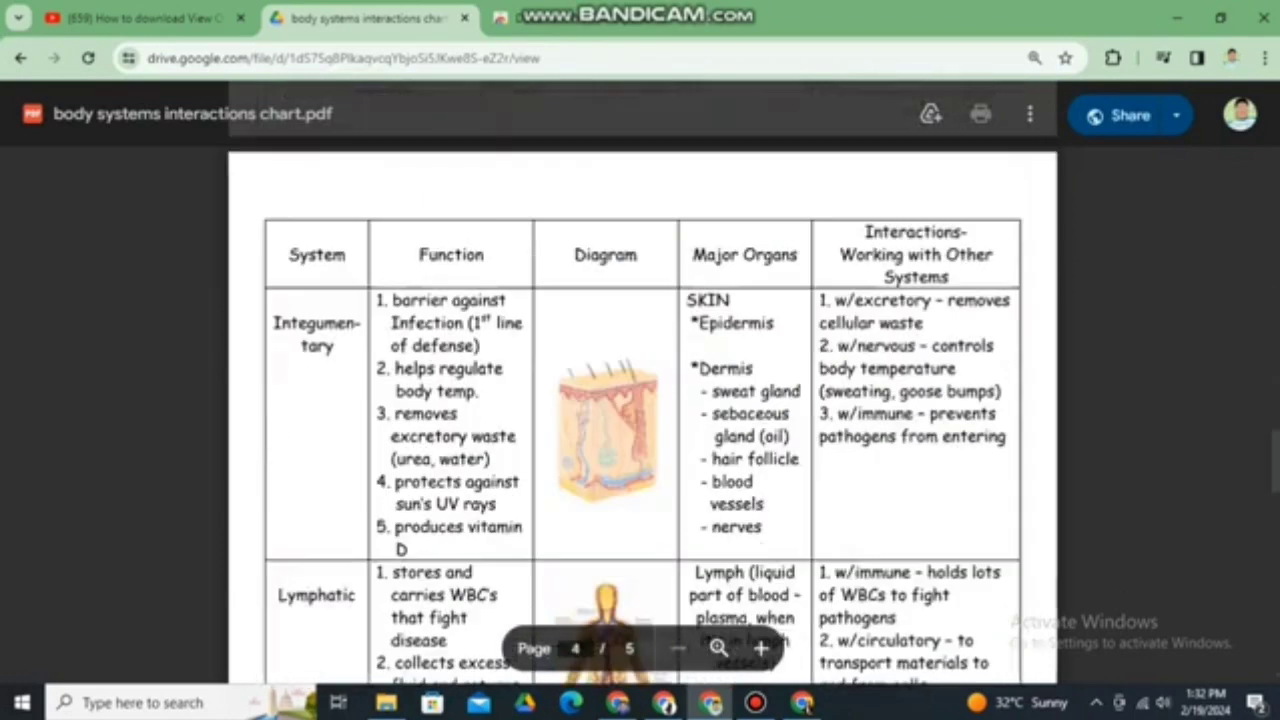
scroll(640, 400, "down", 5)
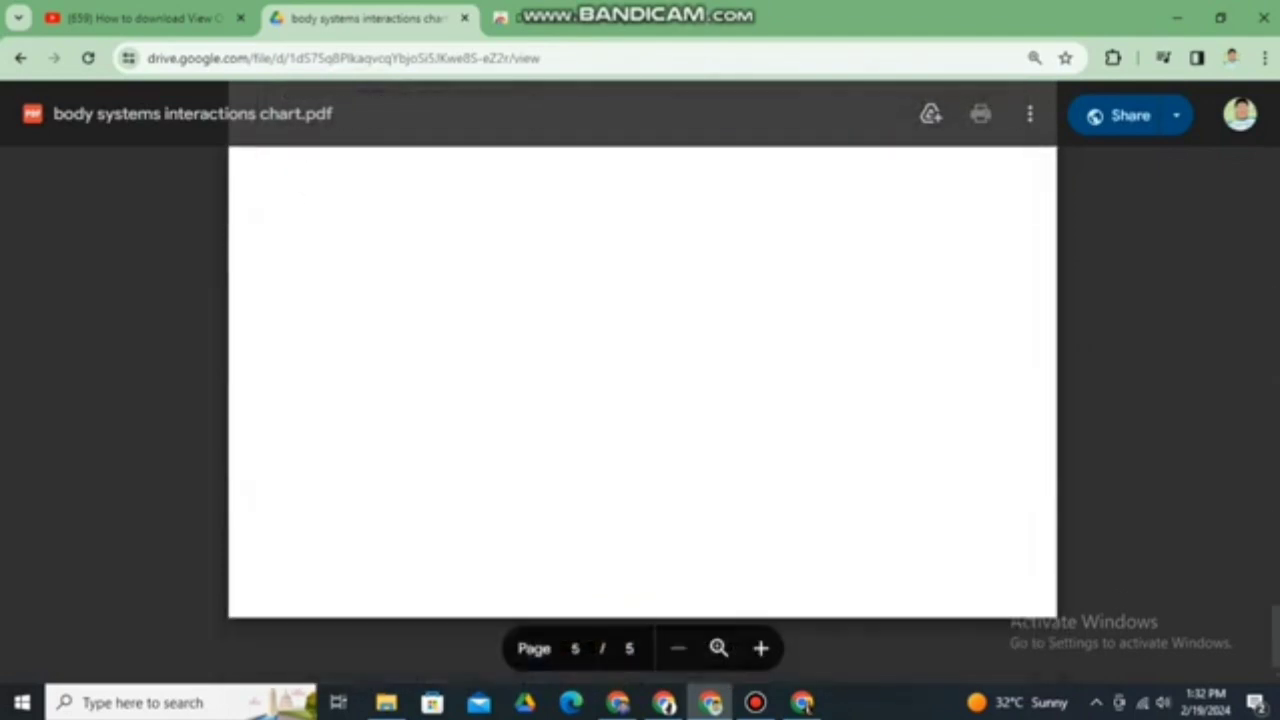
left_click(1112, 58)
left_click(920, 211)
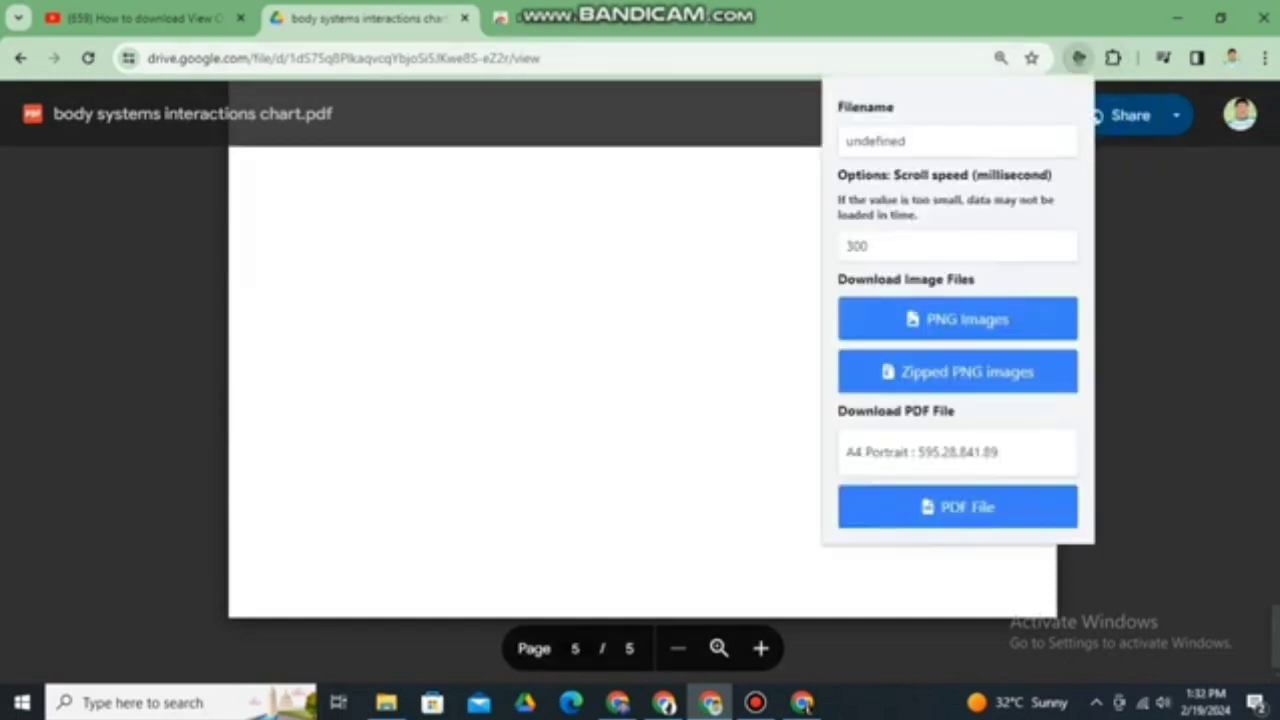
left_click(88, 58)
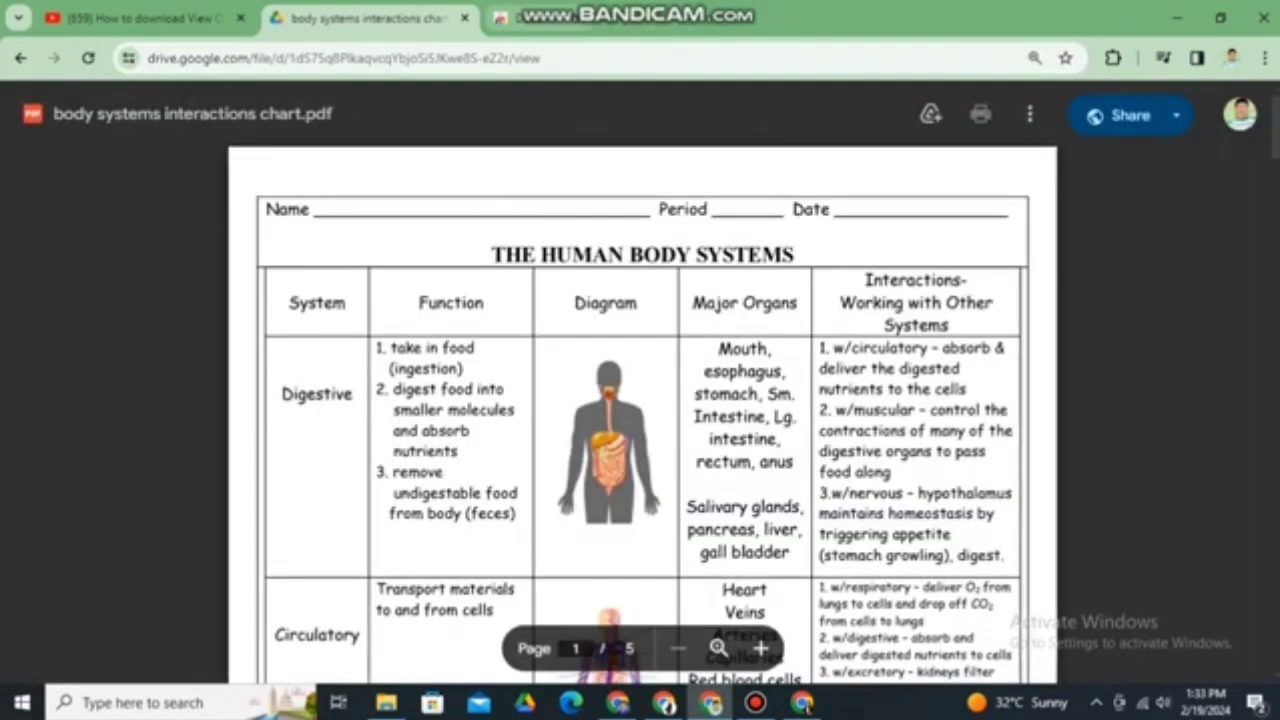
- Export the chart as 'body systems interactions chart (1).pdf' with the exporter's PDF File option, cancelling the extra Save As
left_click(1112, 58)
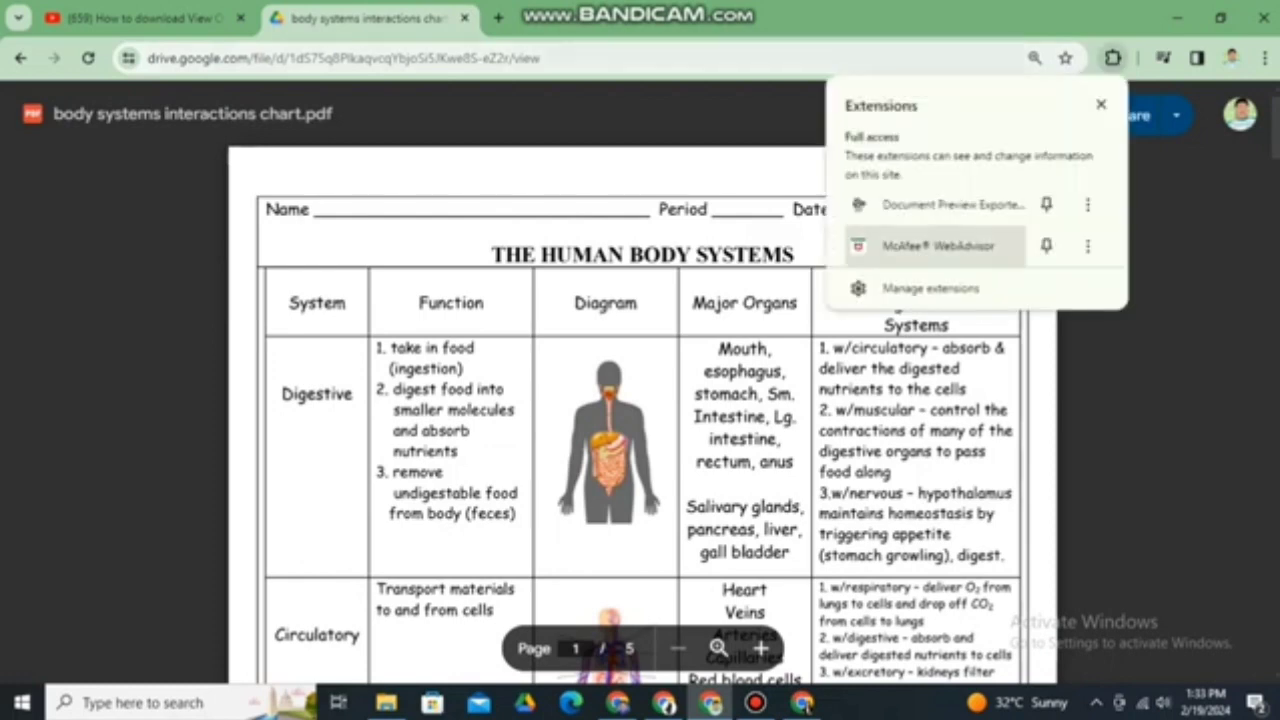
left_click(952, 204)
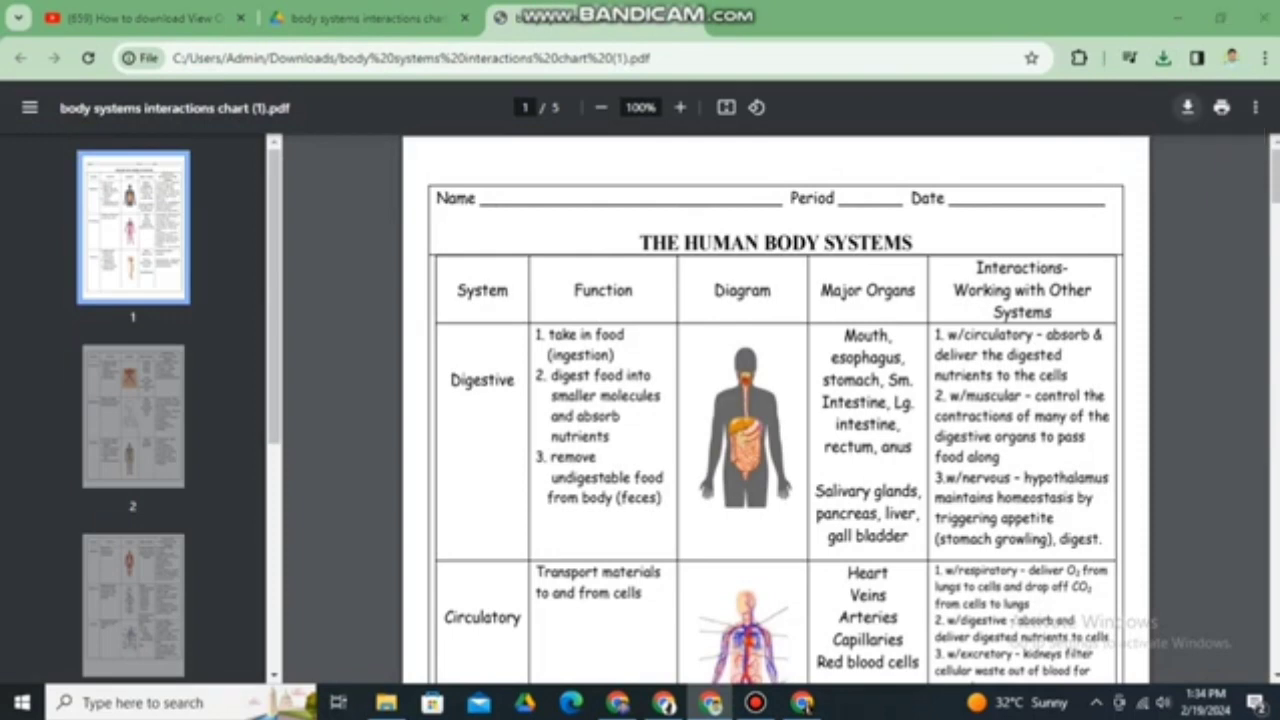
left_click(1187, 107)
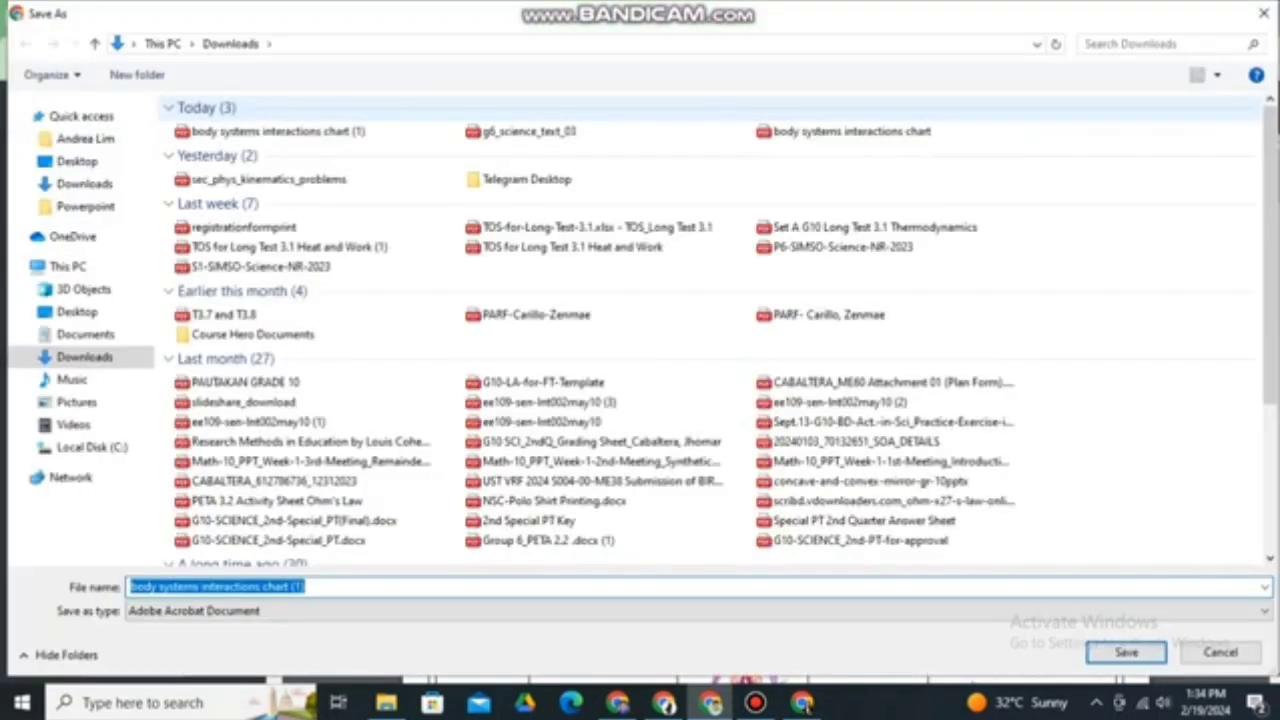
left_click(1250, 650)
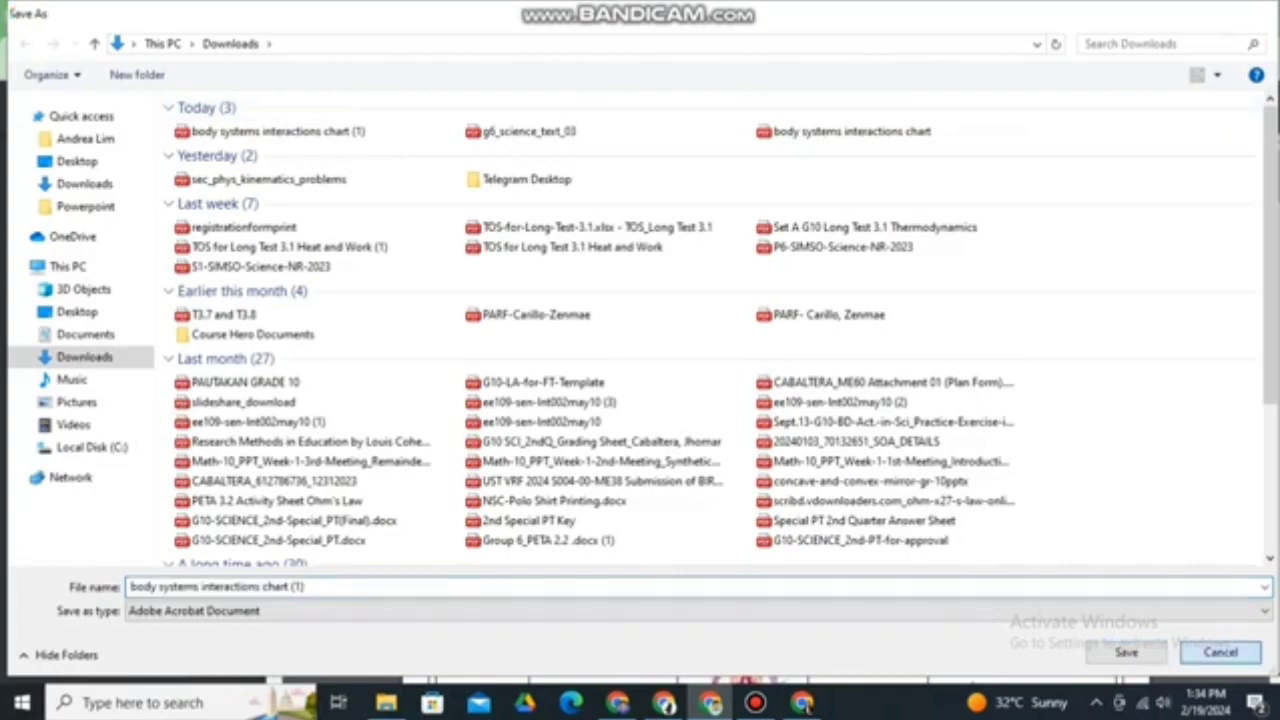